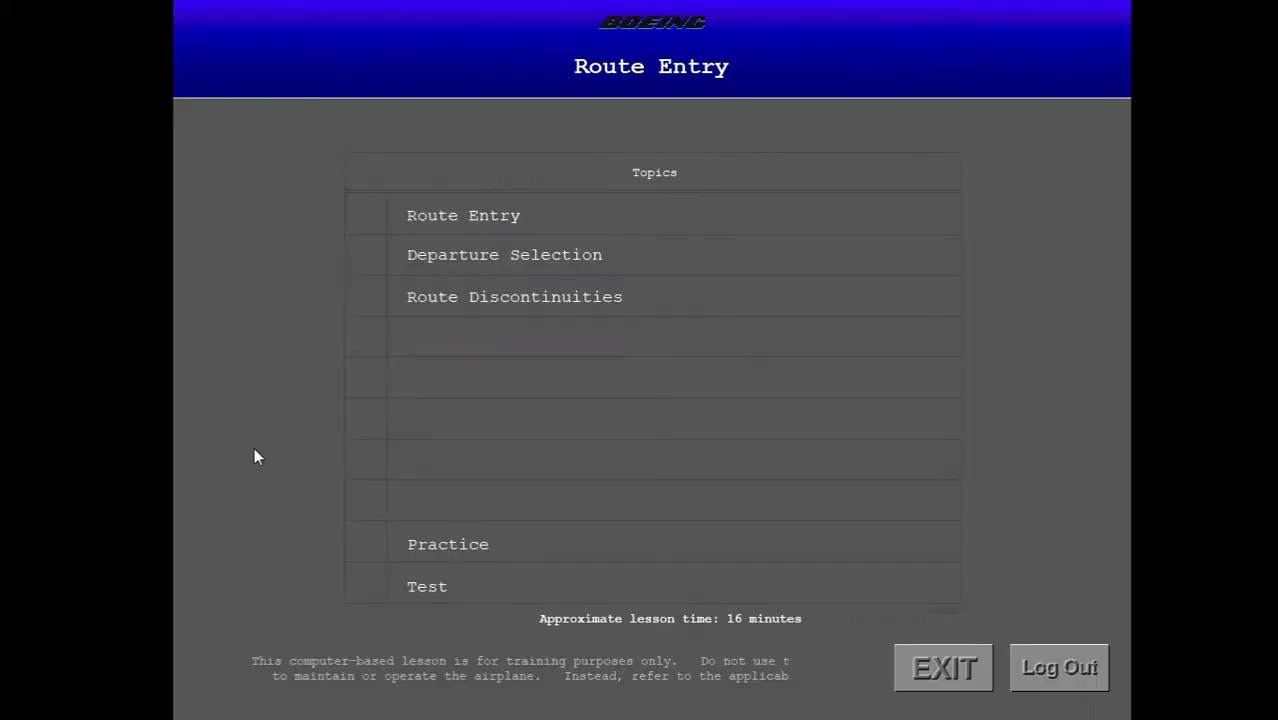
Start the Route Entry lesson from the Topics list
click(450, 215)
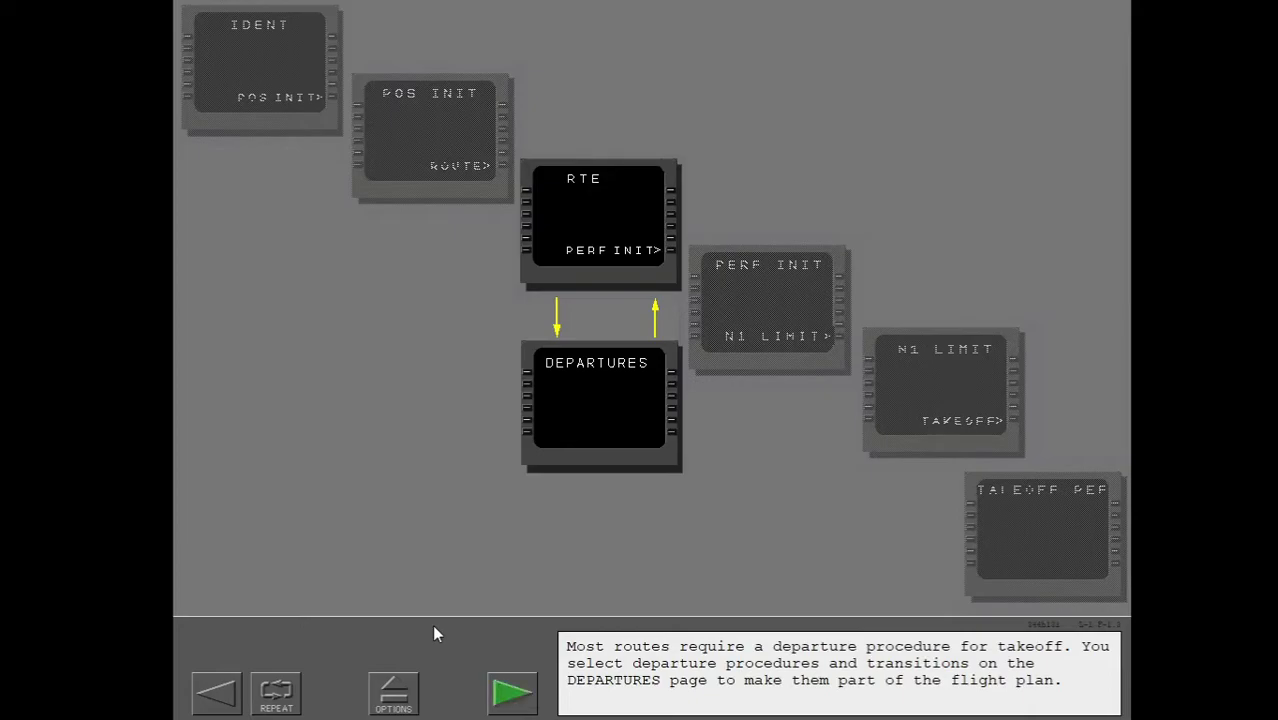
Advance the lesson and bring up the RTE page from POS INIT
click(507, 710)
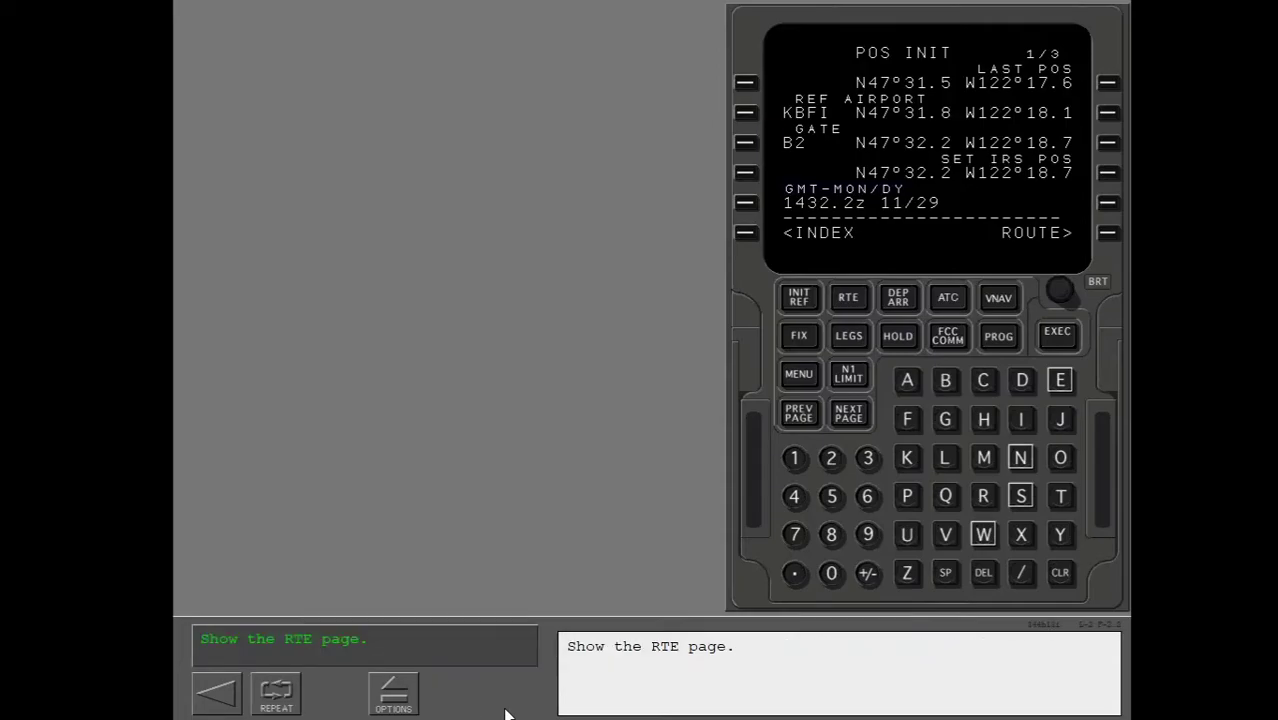
click(1109, 234)
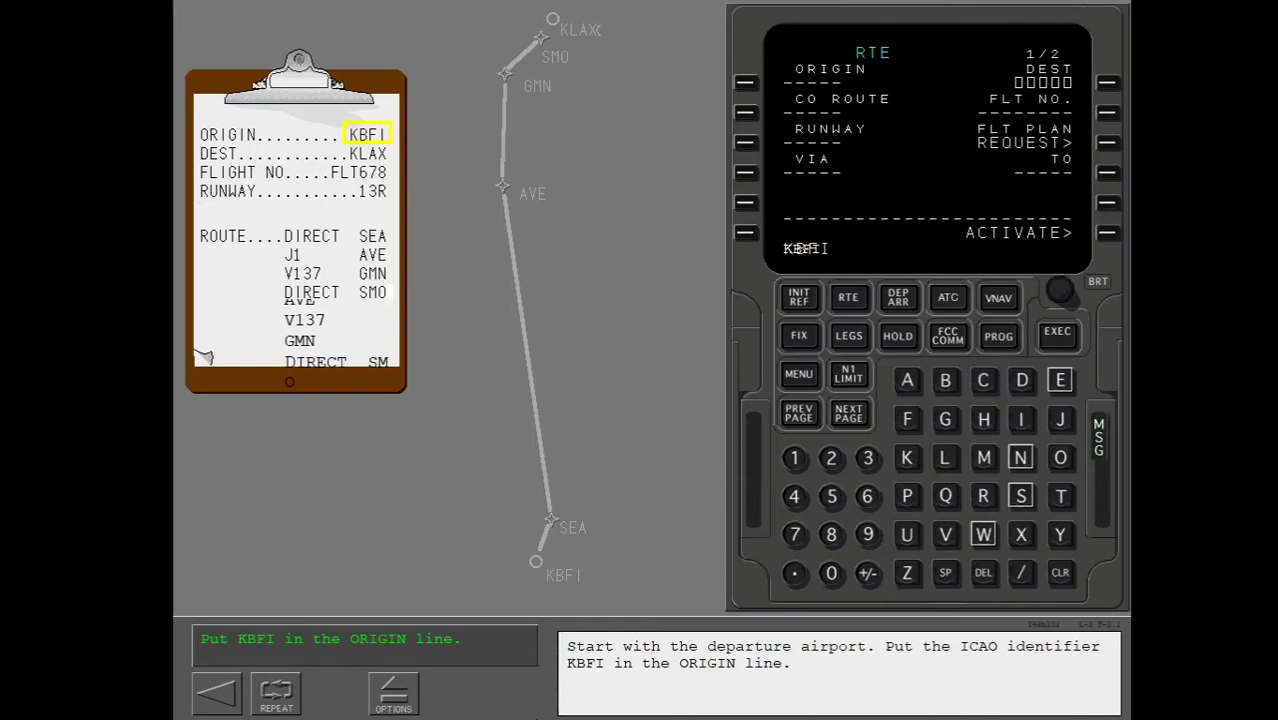
Enter KBFI as the origin and KLAX as the destination
click(740, 88)
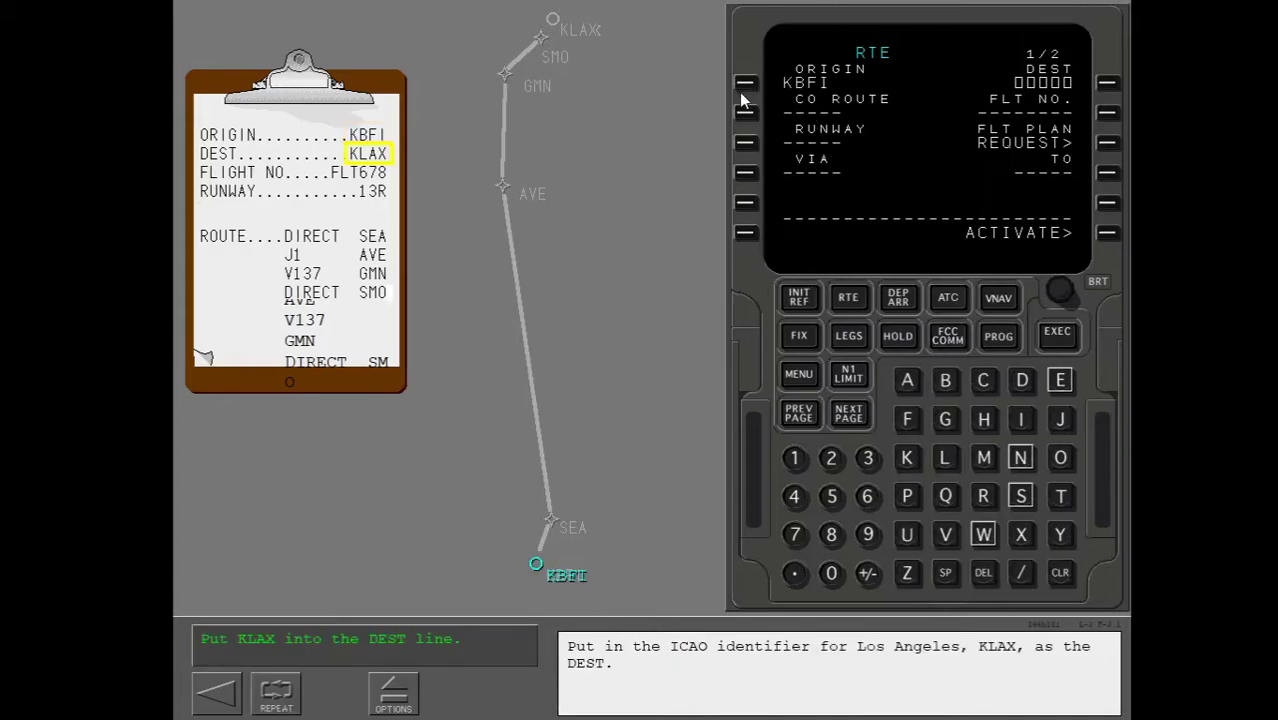
click(905, 459)
click(943, 462)
click(907, 382)
click(1020, 536)
click(1107, 83)
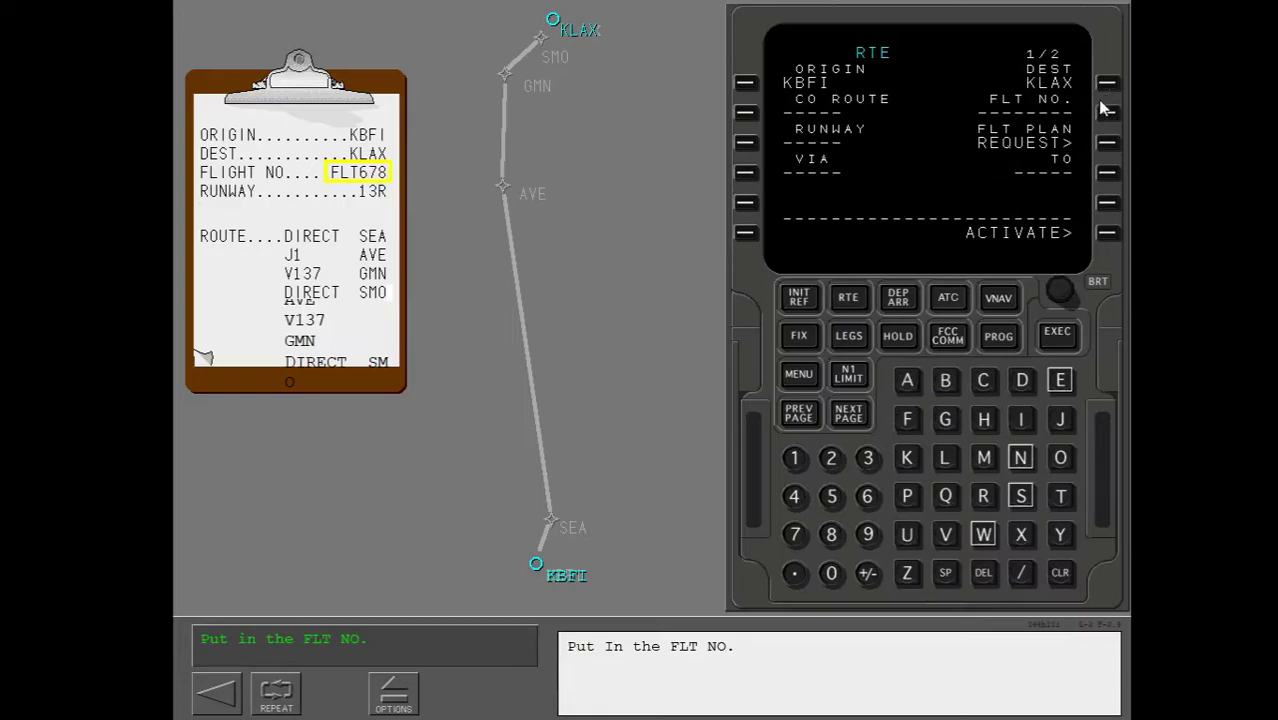
Enter flight number FLT678 on the FLT NO. line
text(flt)
click(866, 497)
click(794, 536)
click(831, 538)
click(1107, 113)
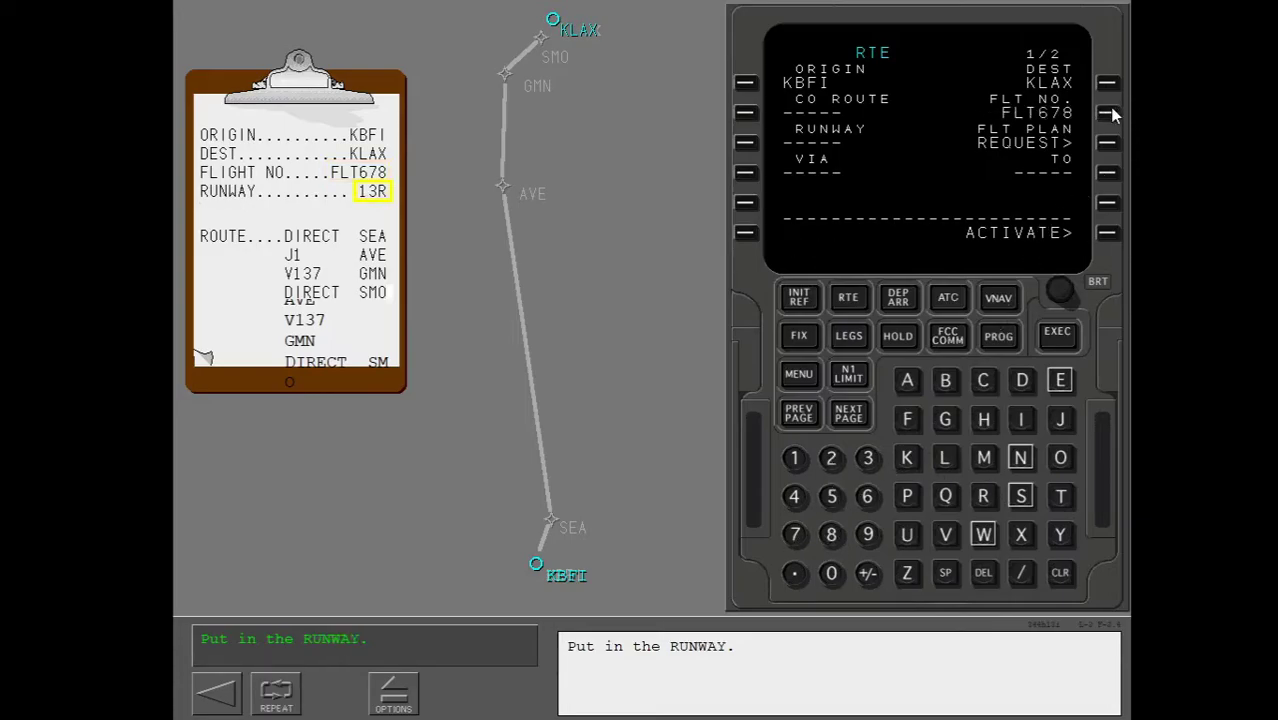
Set the departure runway to 13R
click(795, 459)
click(866, 459)
click(985, 492)
click(746, 143)
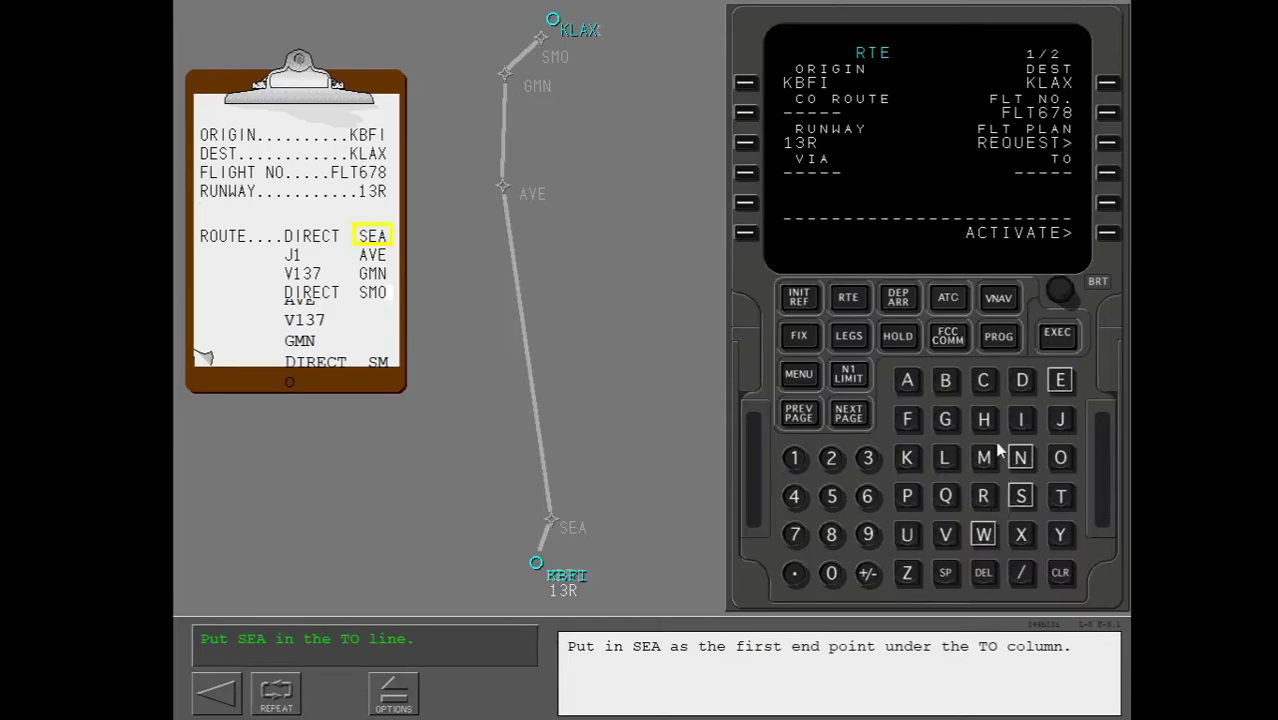
Route DIRECT to SEA as the first TO waypoint
click(1022, 498)
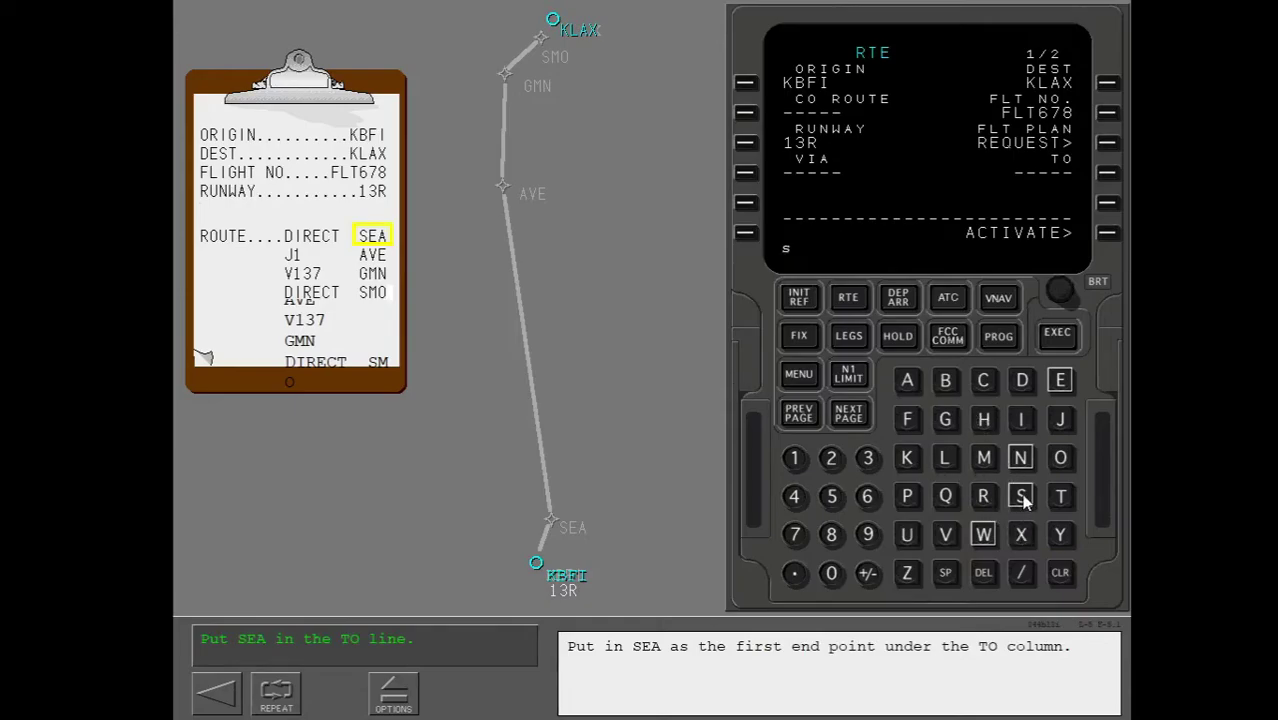
click(1060, 381)
click(908, 383)
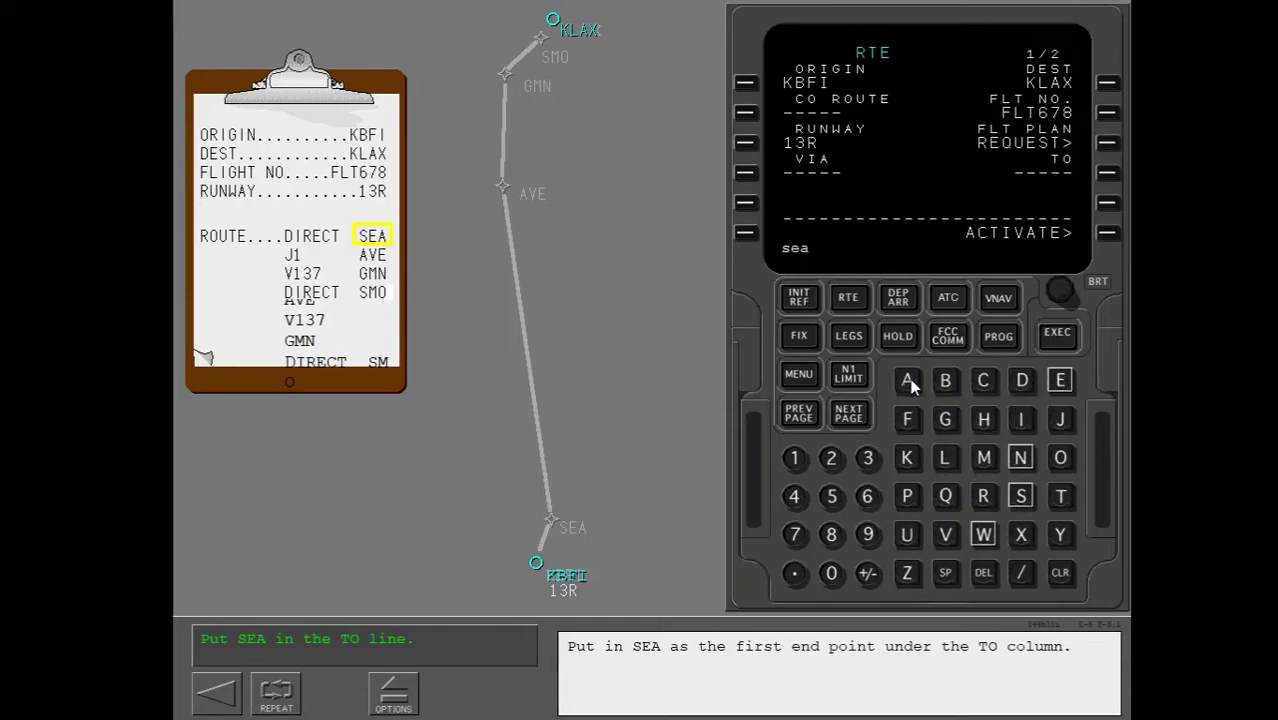
click(1107, 173)
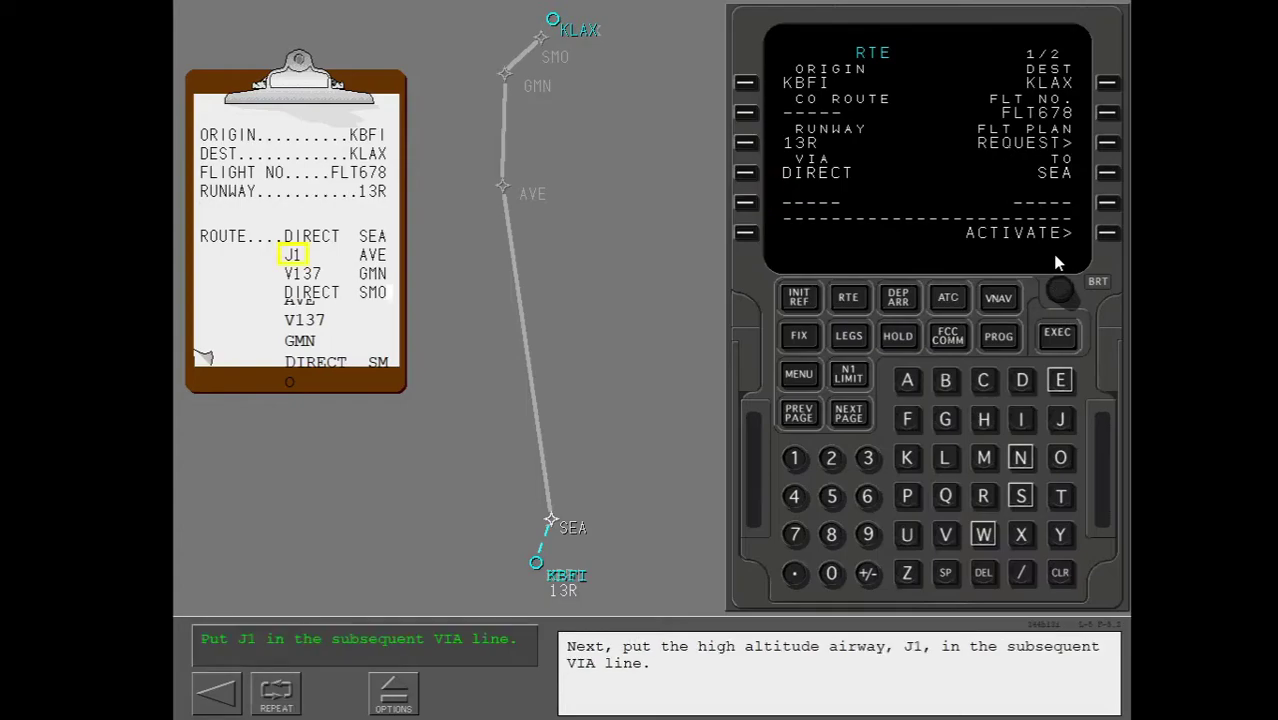
Add airway J1 ending at AVE
click(1058, 421)
click(794, 458)
click(746, 203)
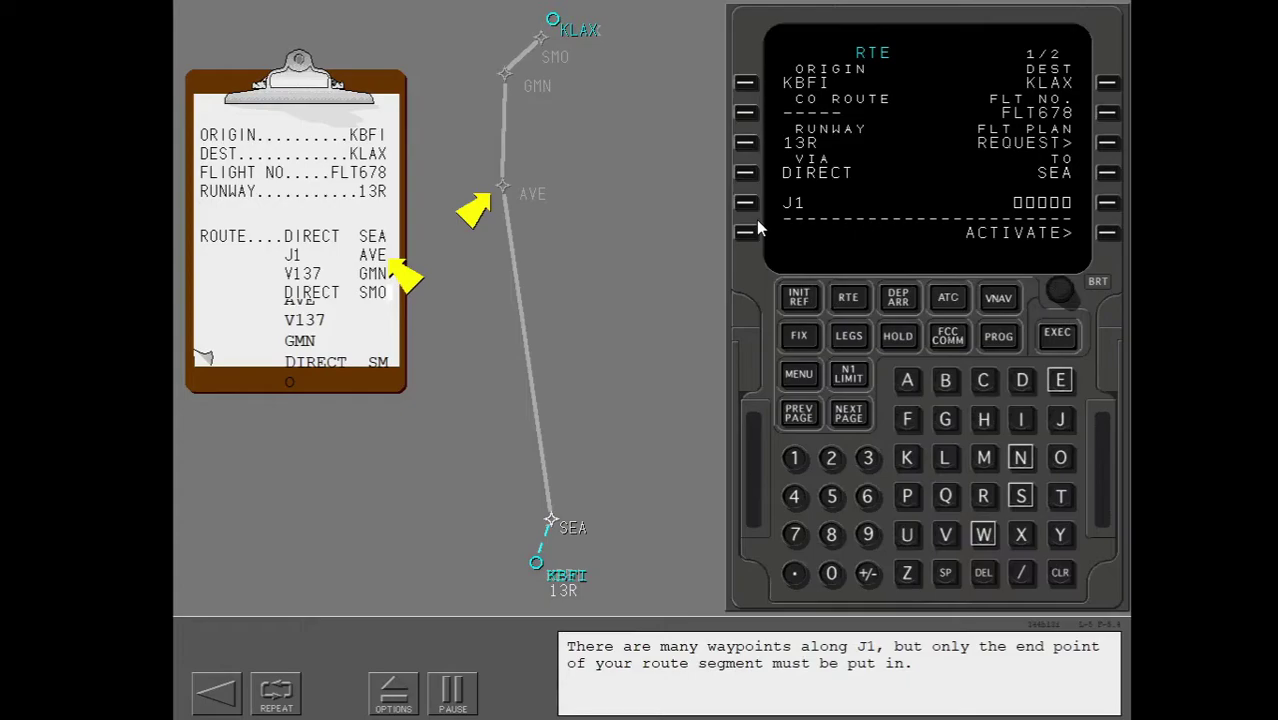
click(910, 380)
click(946, 536)
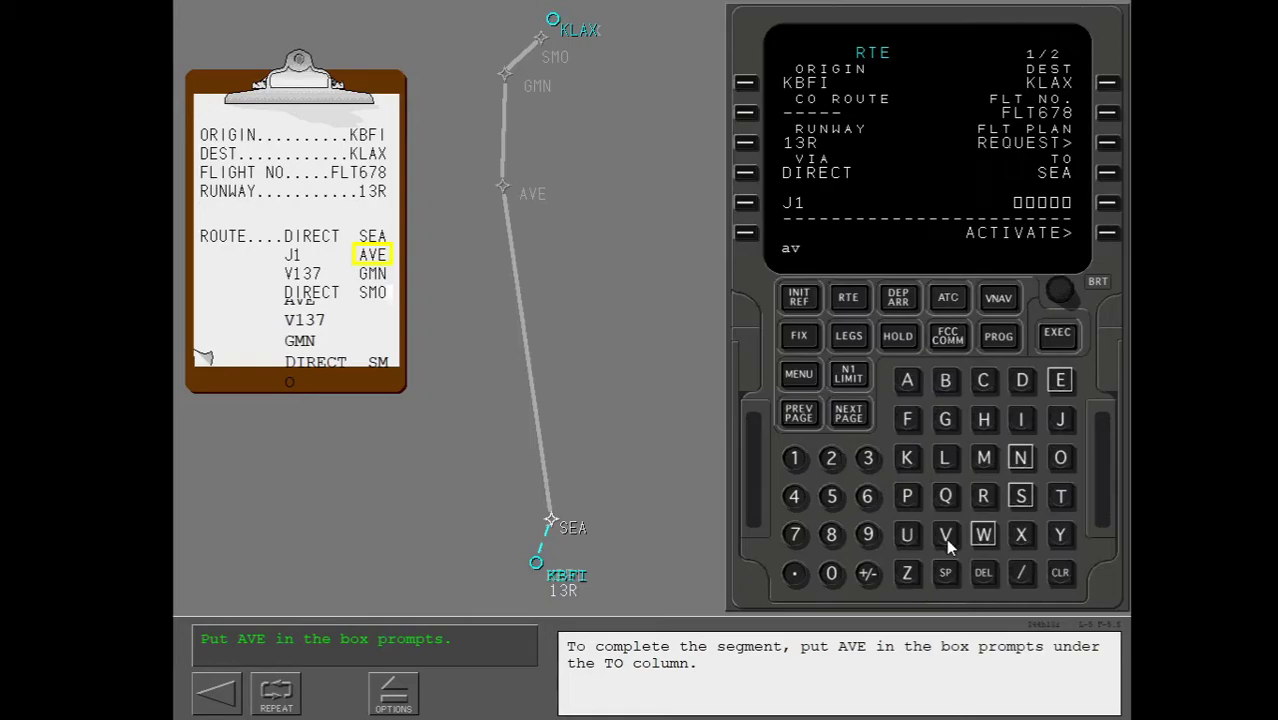
click(1060, 383)
click(1106, 202)
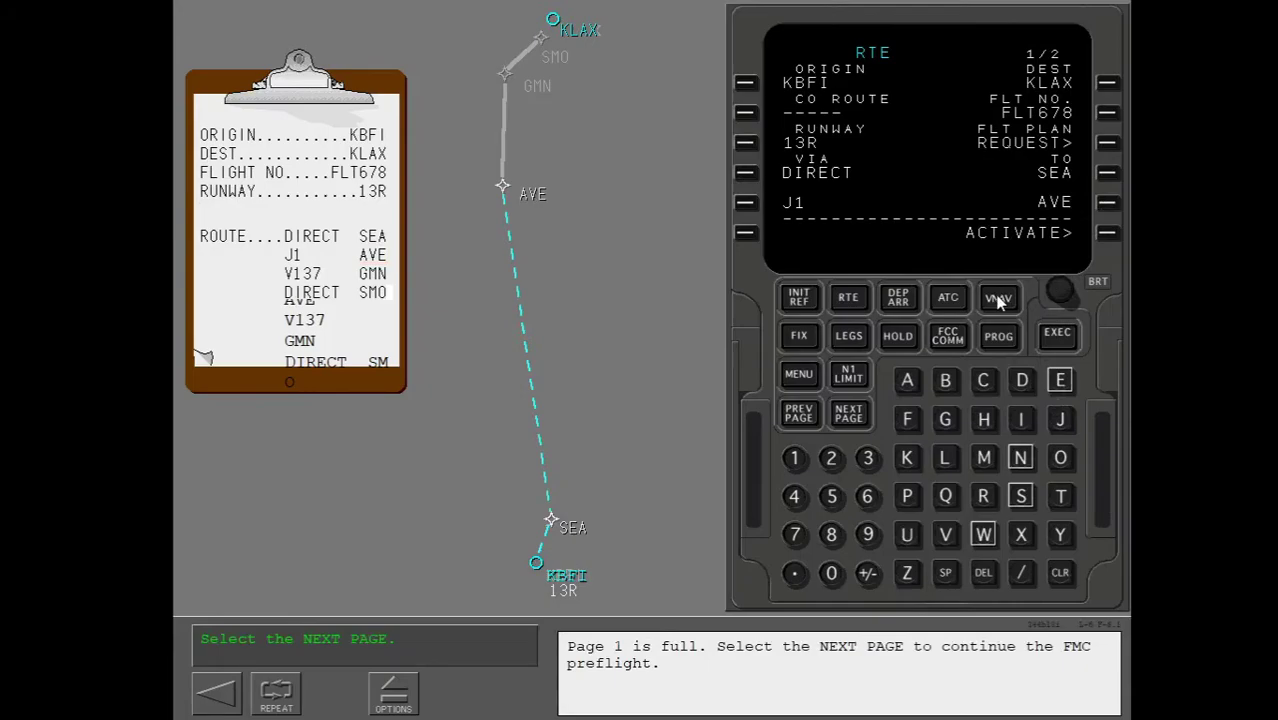
On route page 2, add airway V137 ending at GMN
click(857, 415)
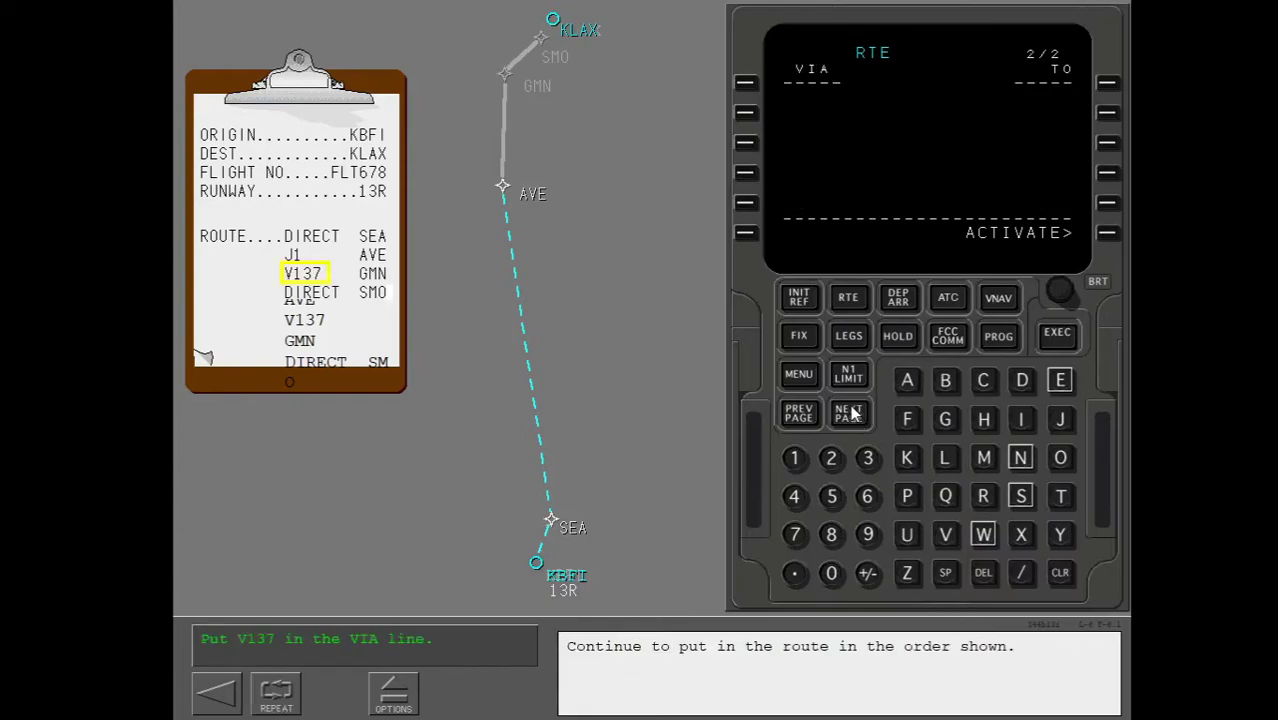
click(946, 535)
click(794, 458)
click(867, 459)
click(794, 535)
click(746, 83)
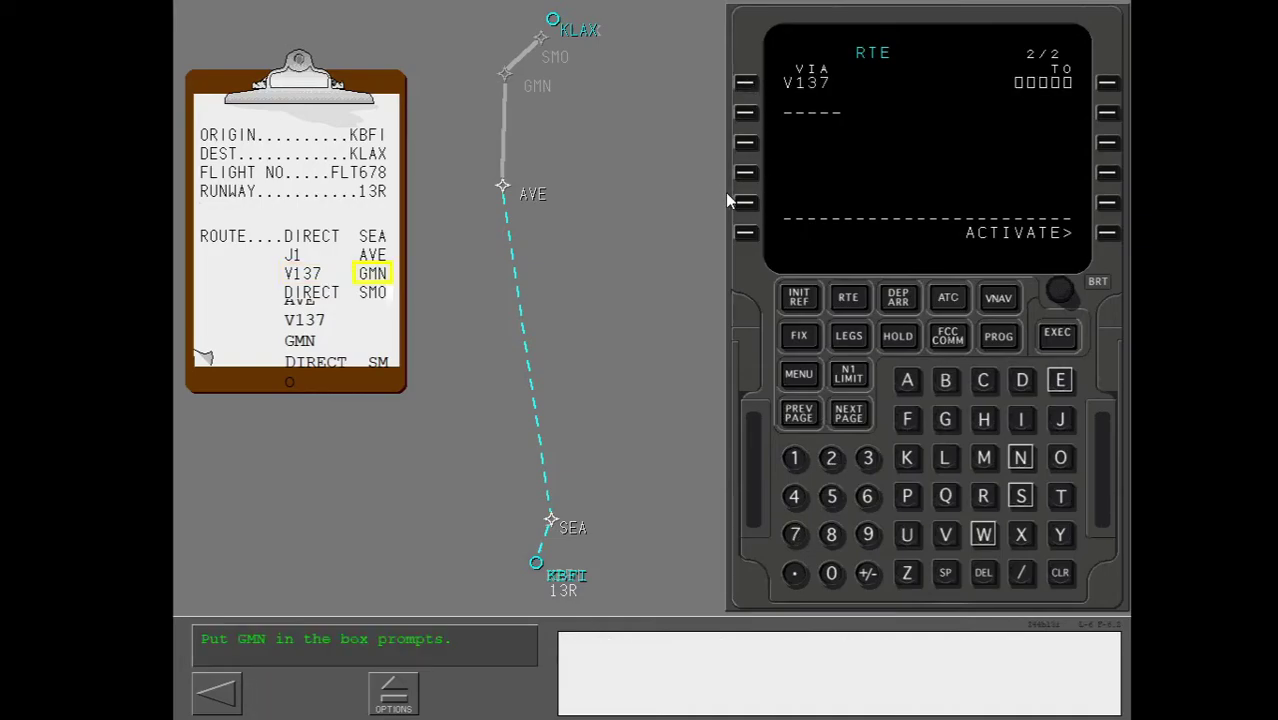
click(945, 419)
click(983, 457)
click(1020, 457)
click(1105, 85)
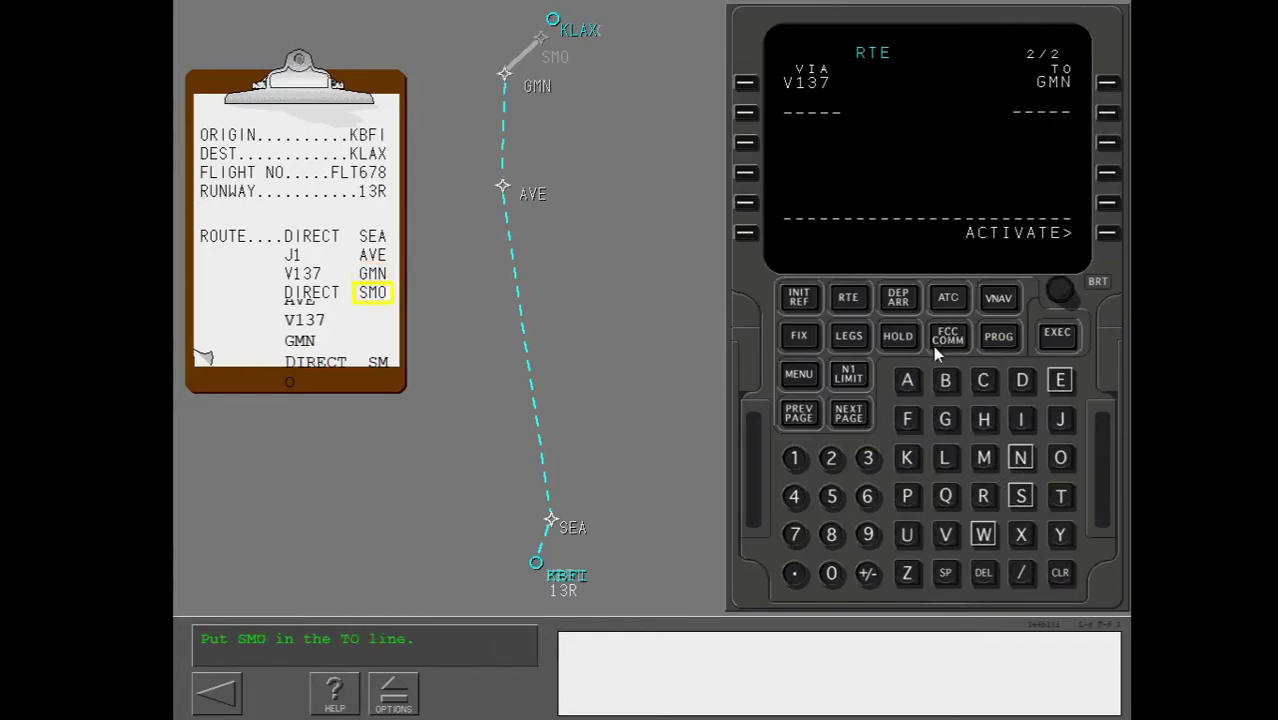
Add a DIRECT leg to SMO after GMN
click(1018, 500)
click(983, 458)
click(1059, 458)
click(1106, 113)
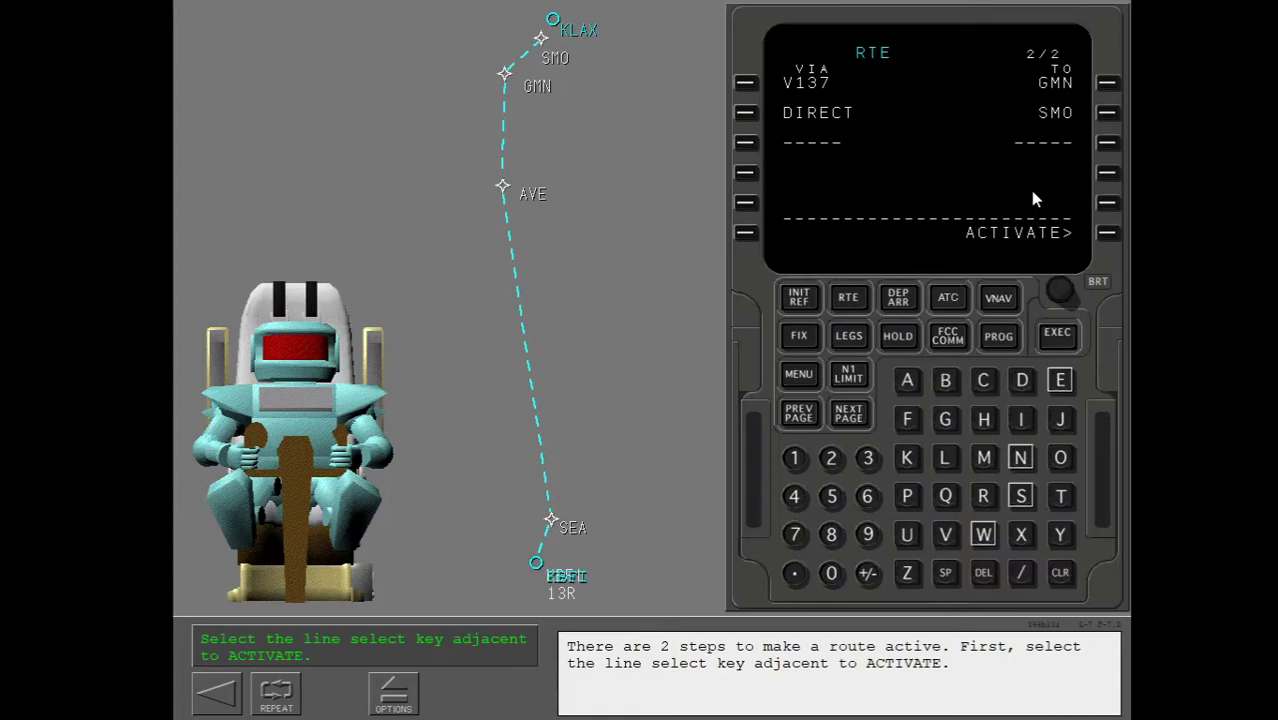
Activate the route and execute it with the EXEC key
click(1101, 238)
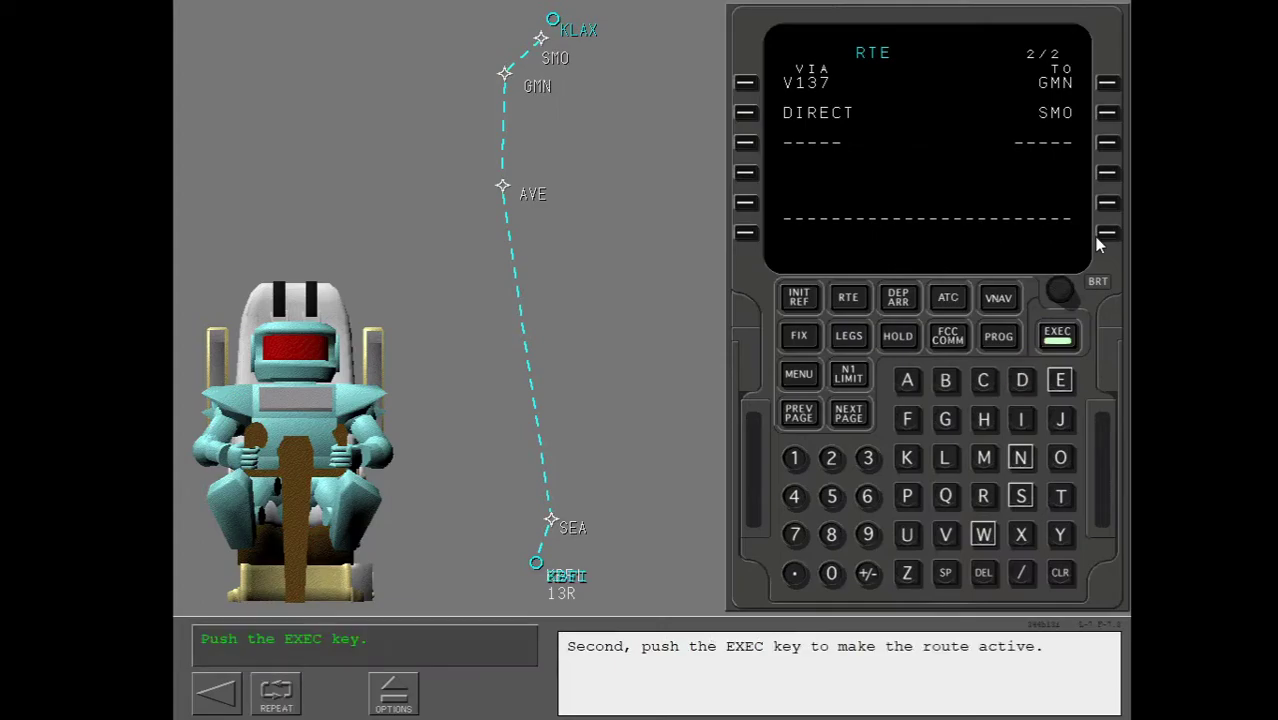
click(1057, 335)
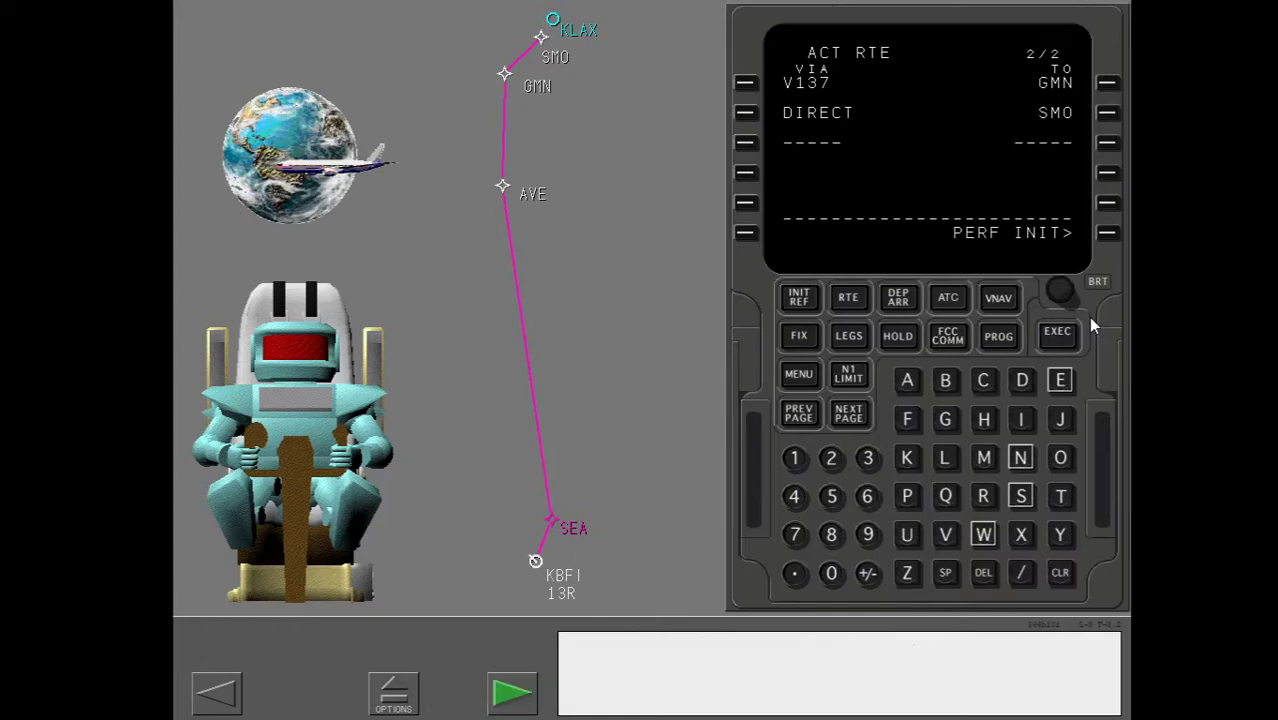
Load company route BFILAX into CO ROUTE, then return to the topics menu
click(514, 690)
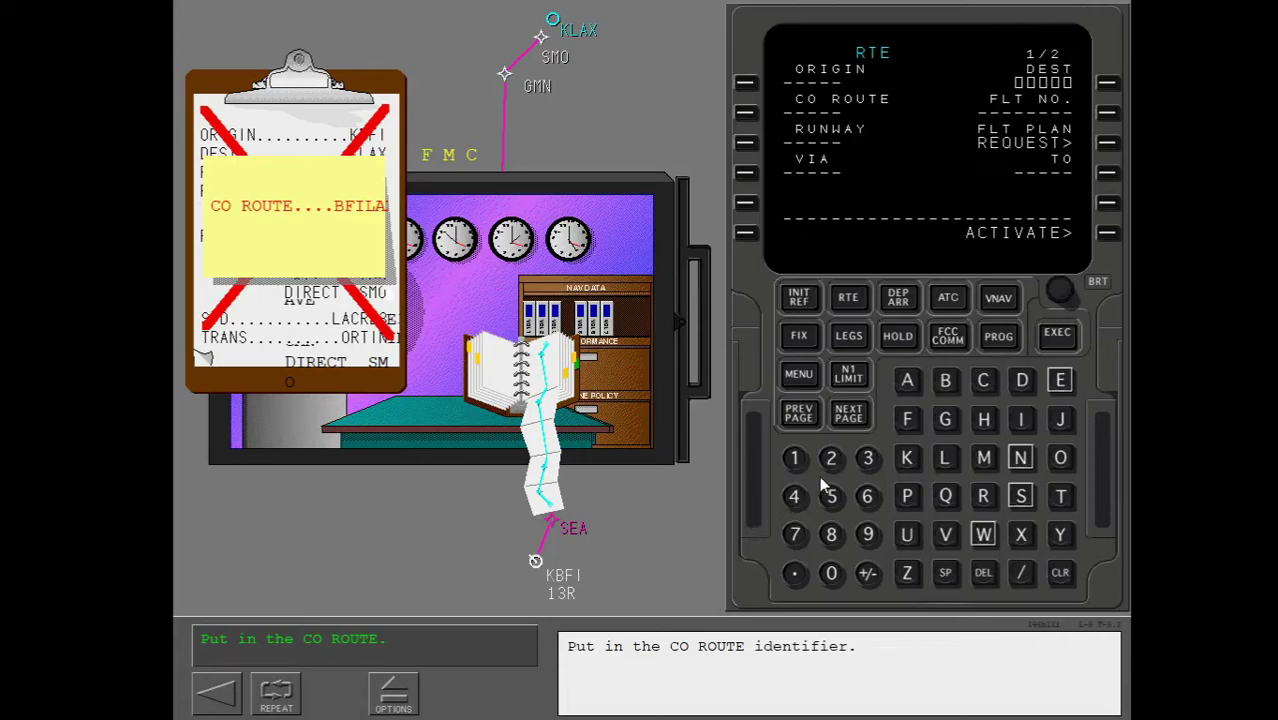
click(950, 380)
click(910, 419)
click(1024, 420)
click(944, 457)
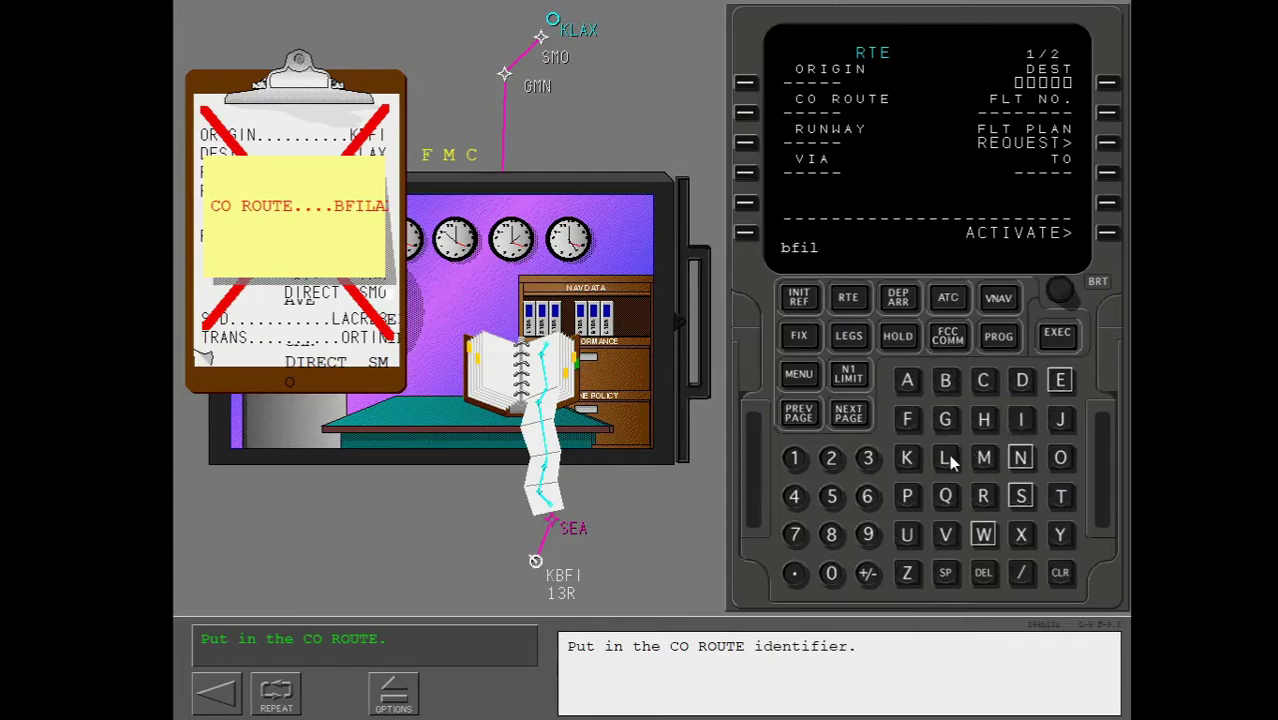
click(907, 382)
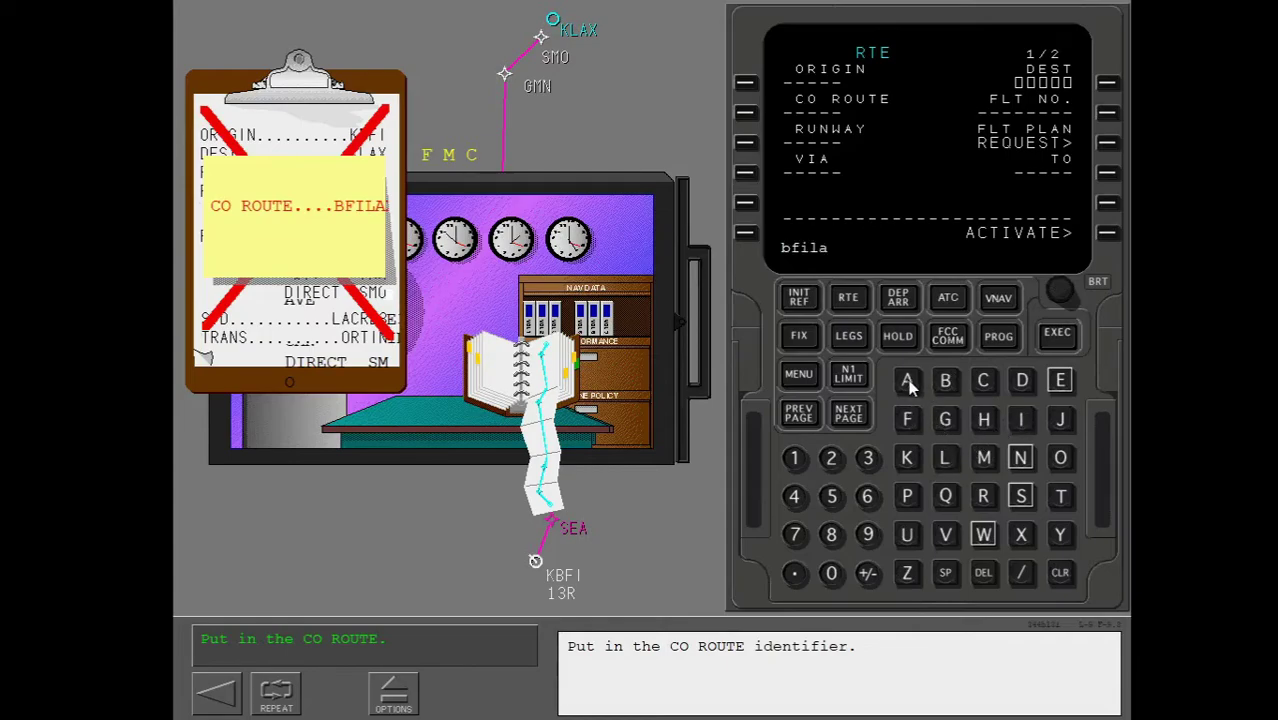
click(1022, 536)
click(745, 113)
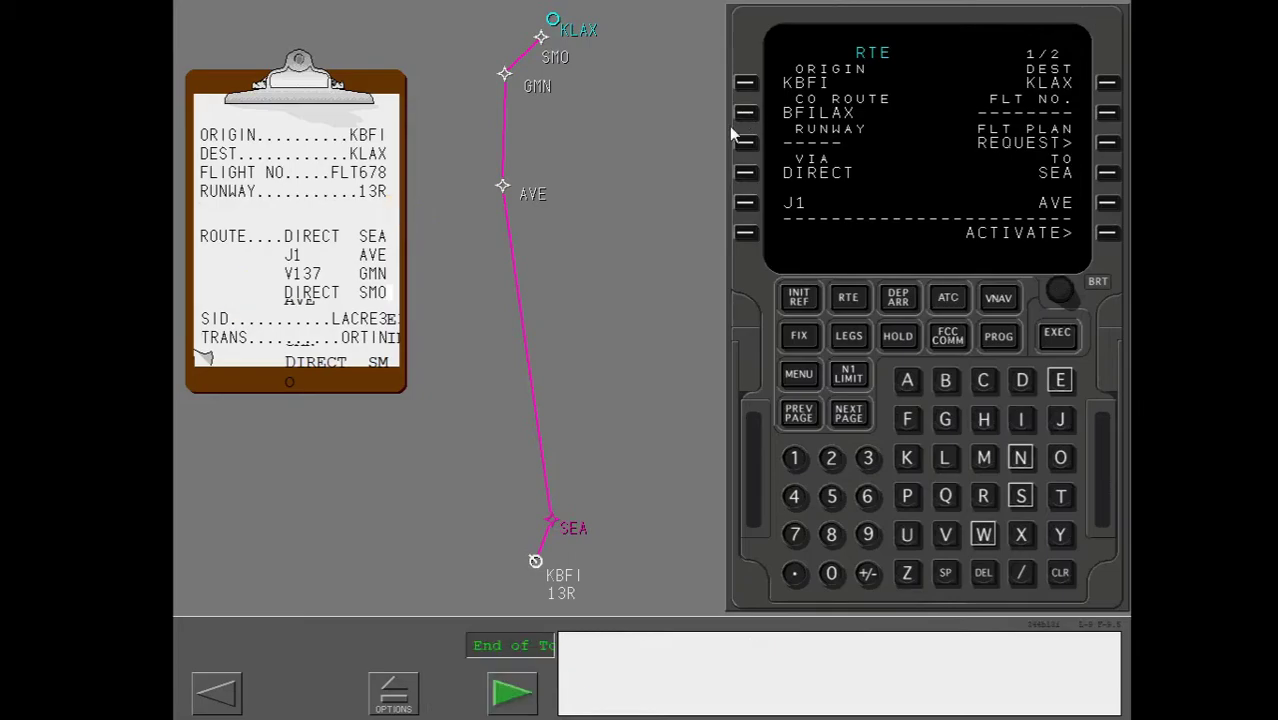
click(505, 695)
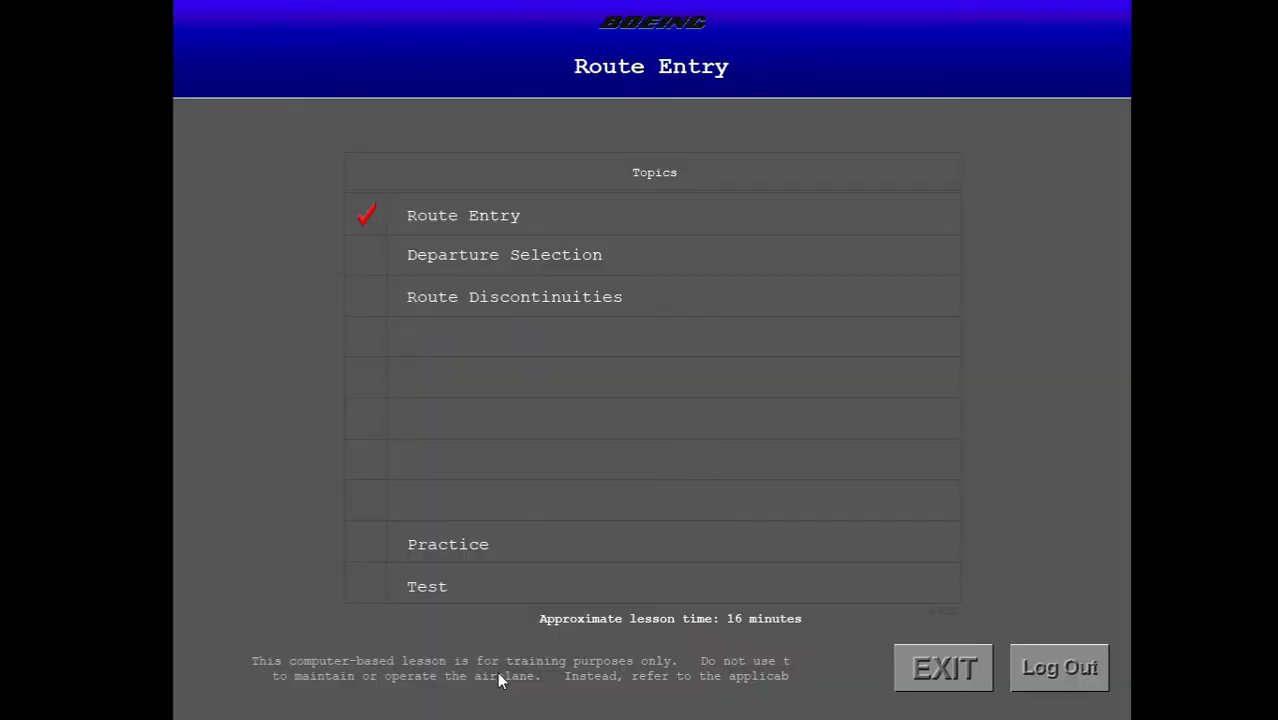
Start the Departure Selection lesson from the topics menu
click(428, 255)
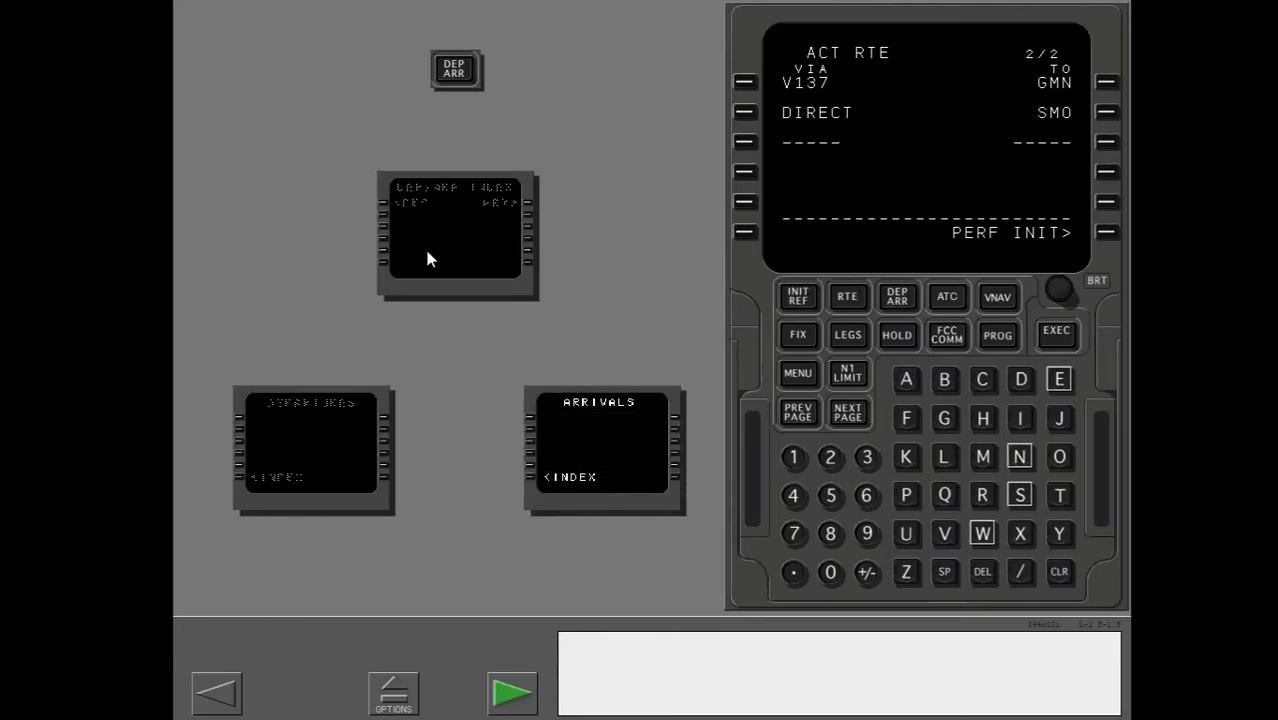
Advance the lesson and open the DEP/ARR INDEX page on the CDU
click(495, 698)
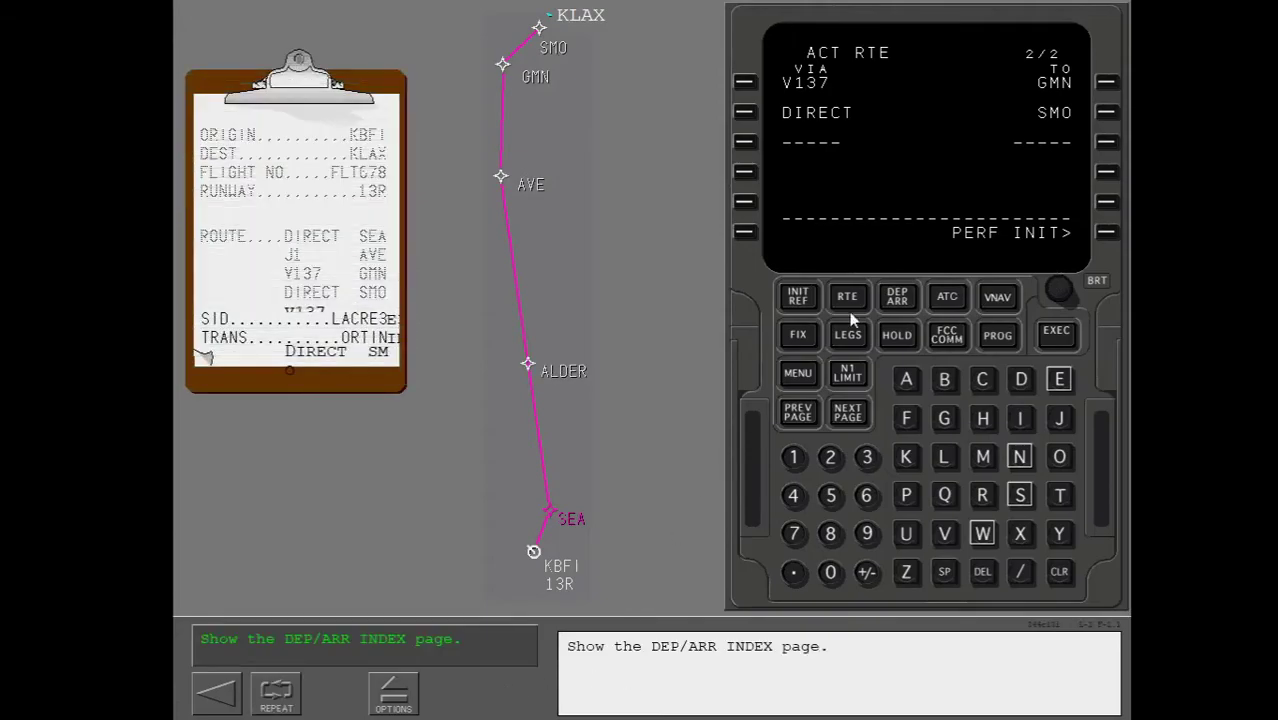
click(896, 299)
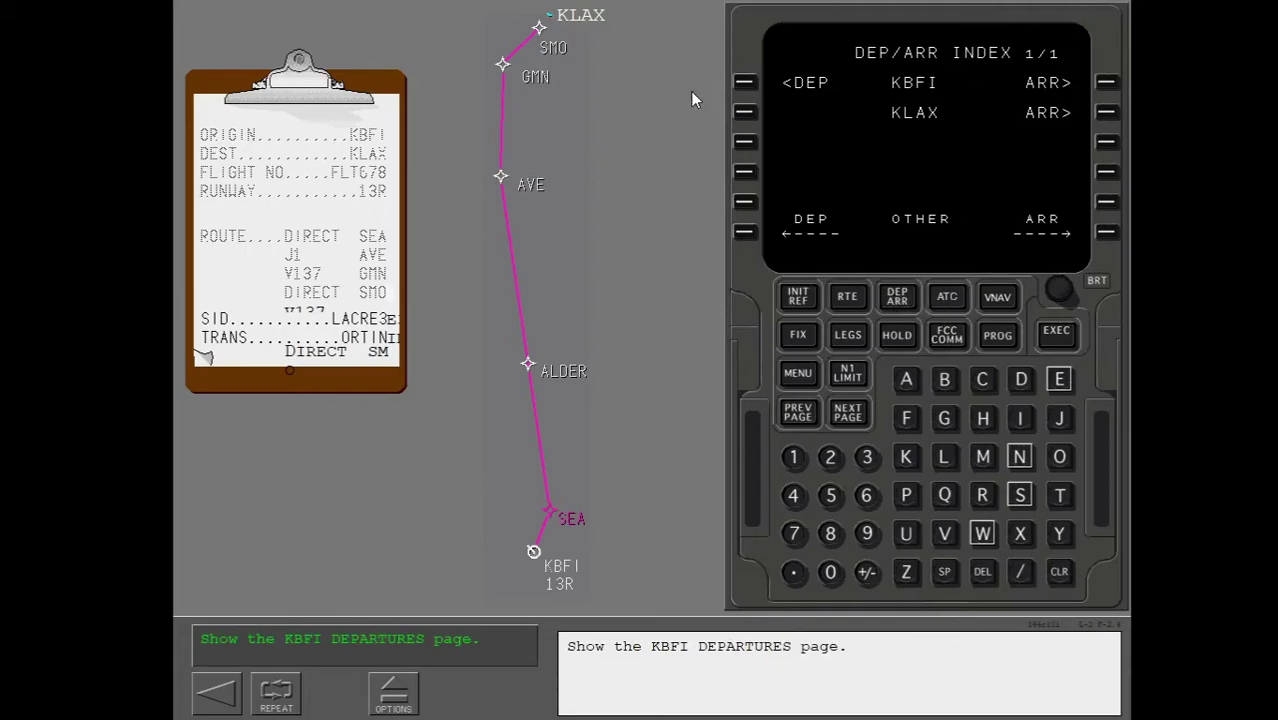
click(746, 84)
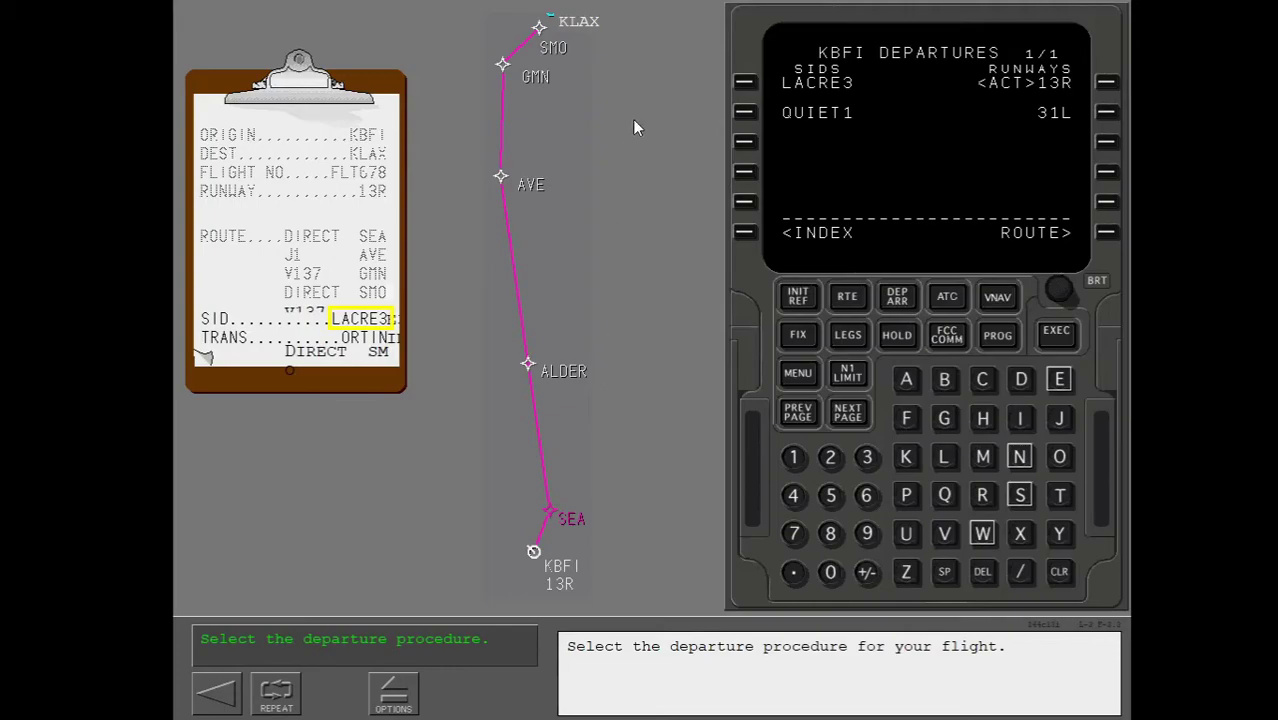
click(744, 84)
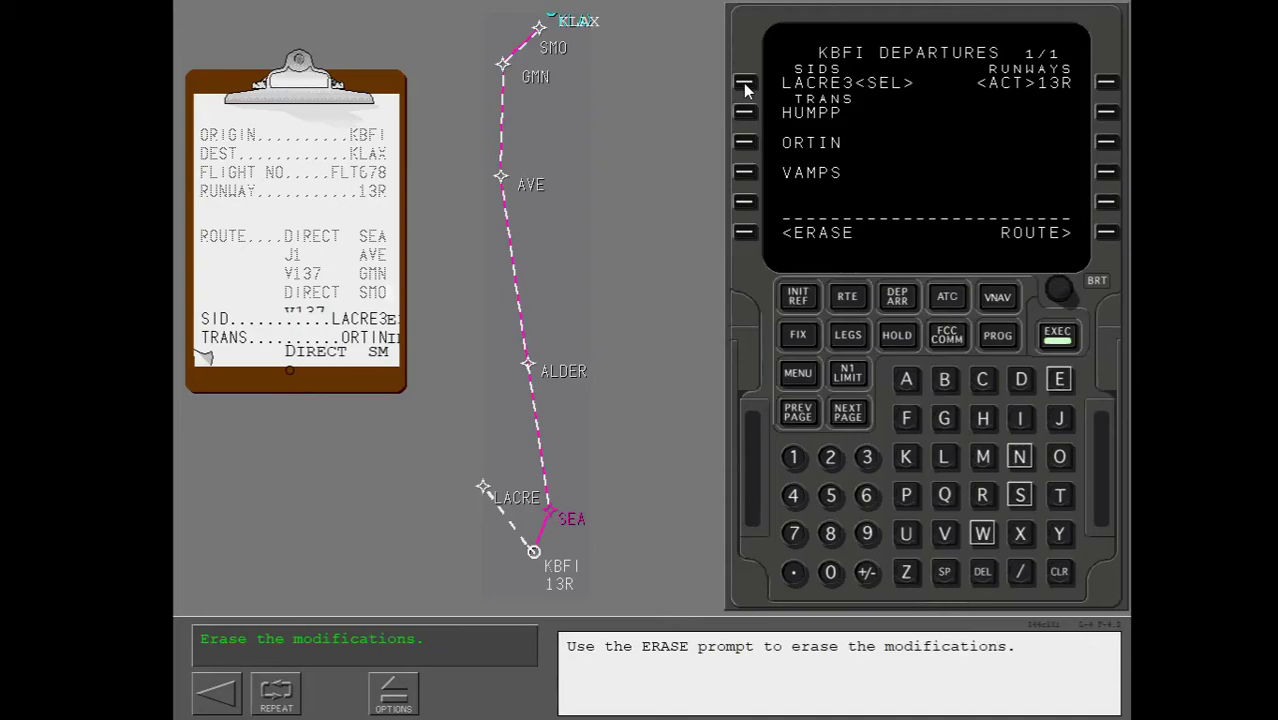
click(744, 234)
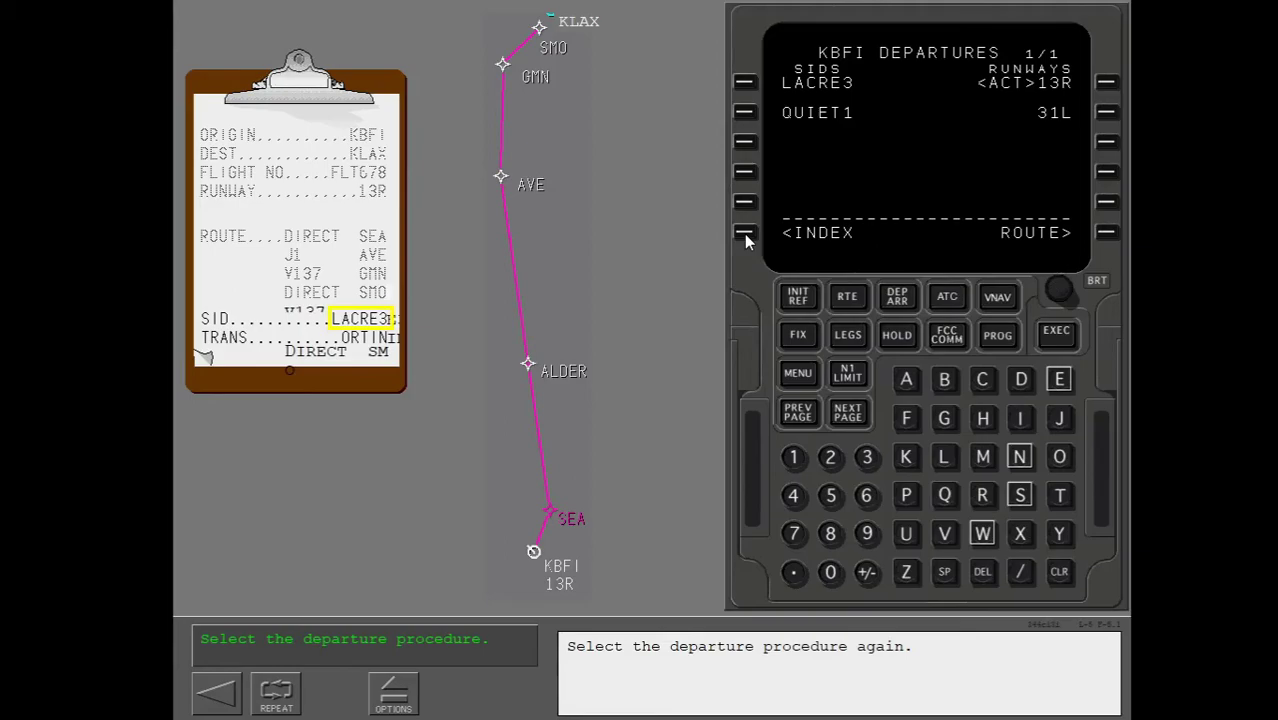
Select the LACRE3 departure with the ORTIN transition
click(744, 84)
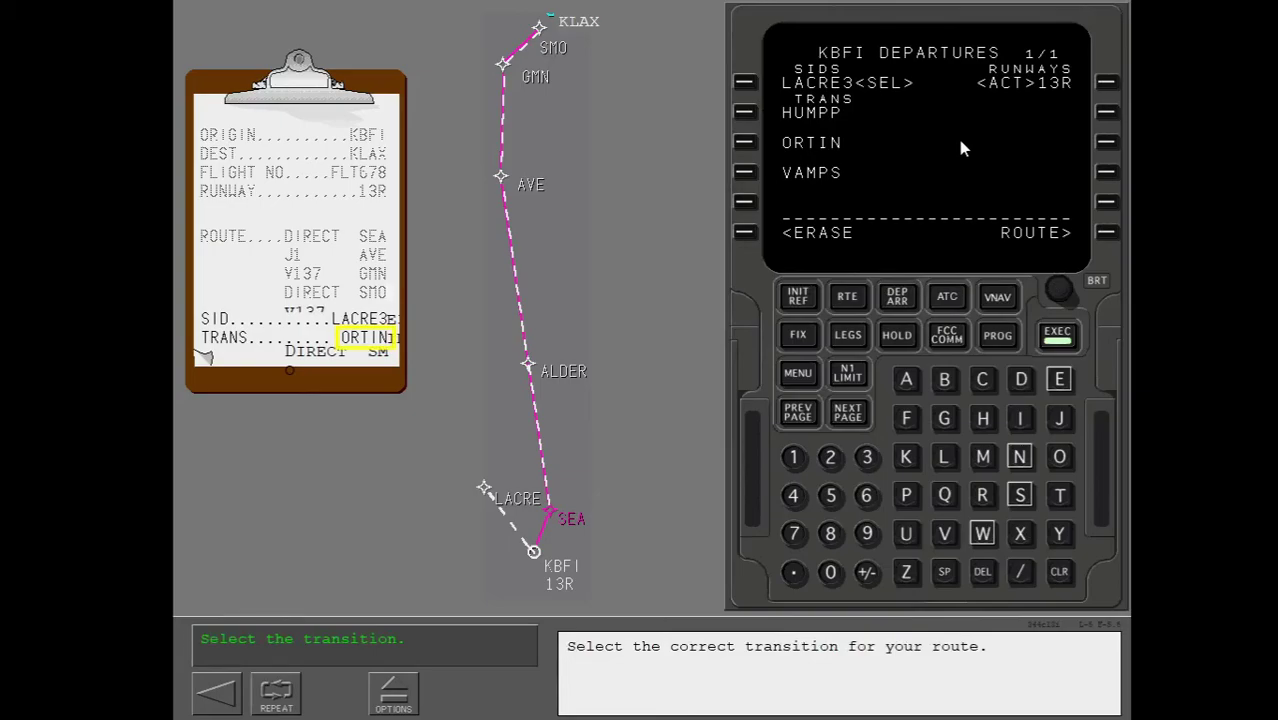
click(744, 143)
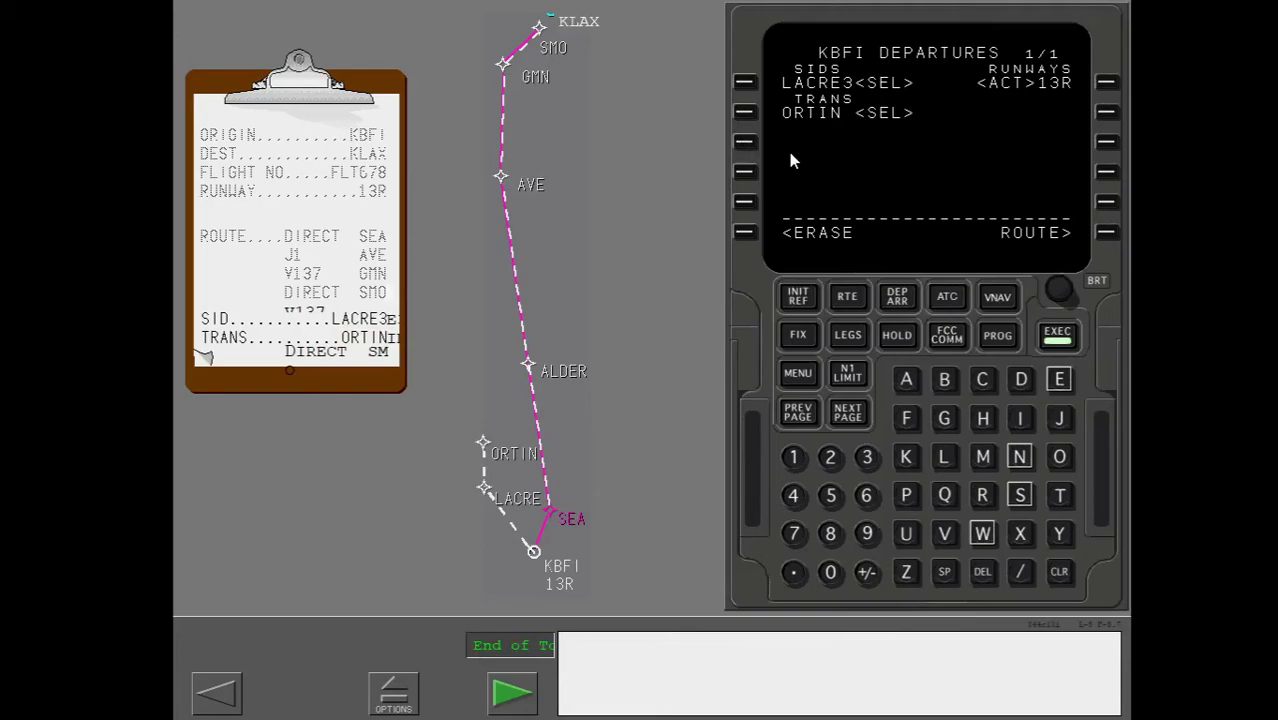
Open the Route Discontinuities lesson and show MOD RTE page 1 with LACRE3.ORTIN to ORTIN
click(513, 693)
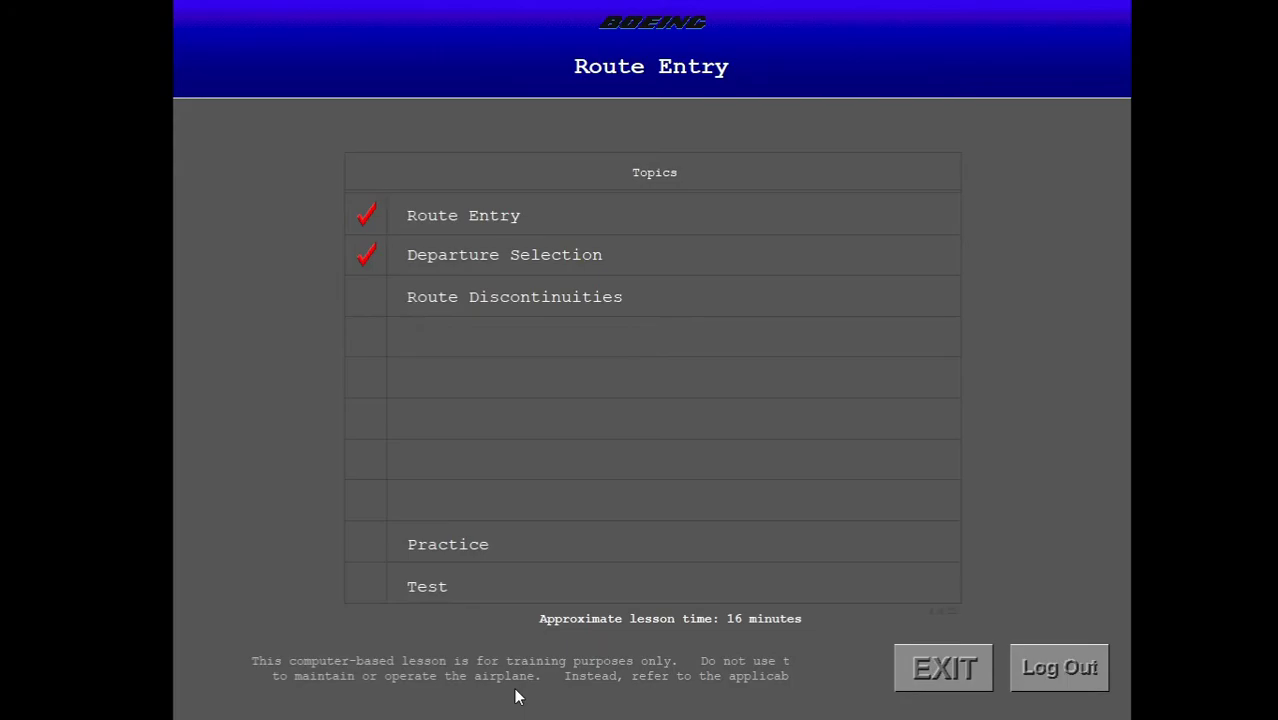
click(457, 302)
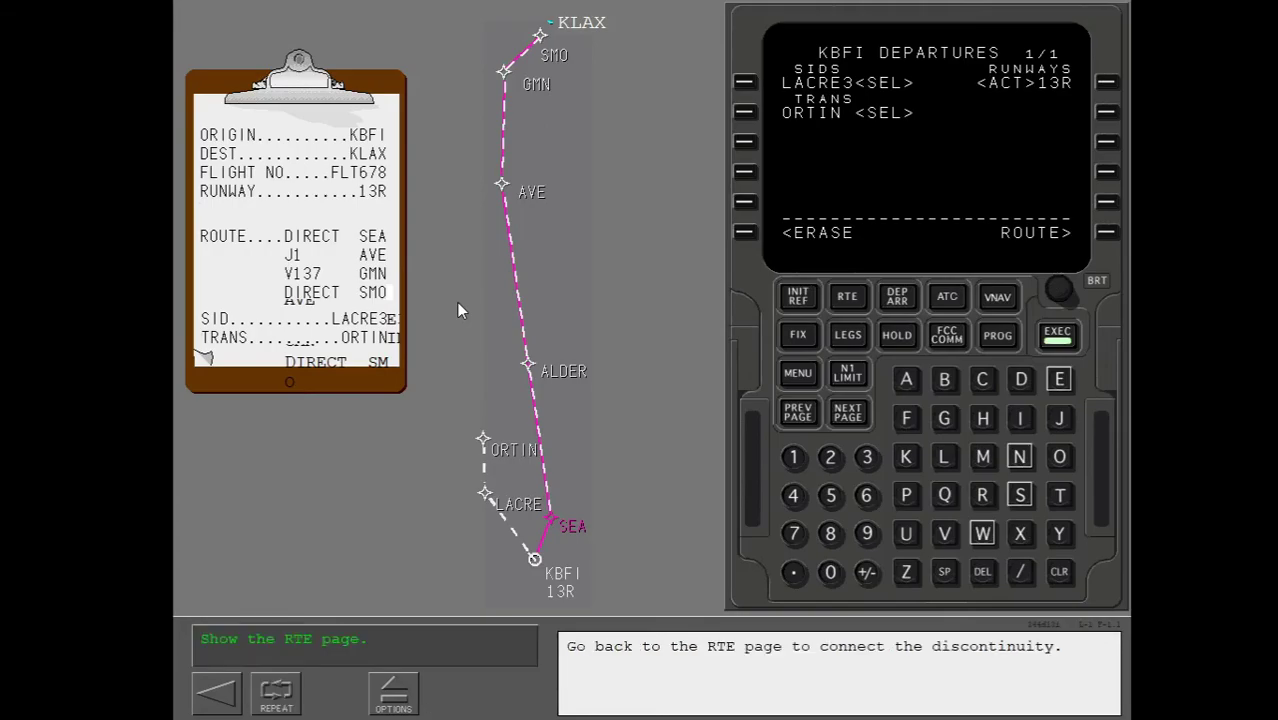
click(853, 305)
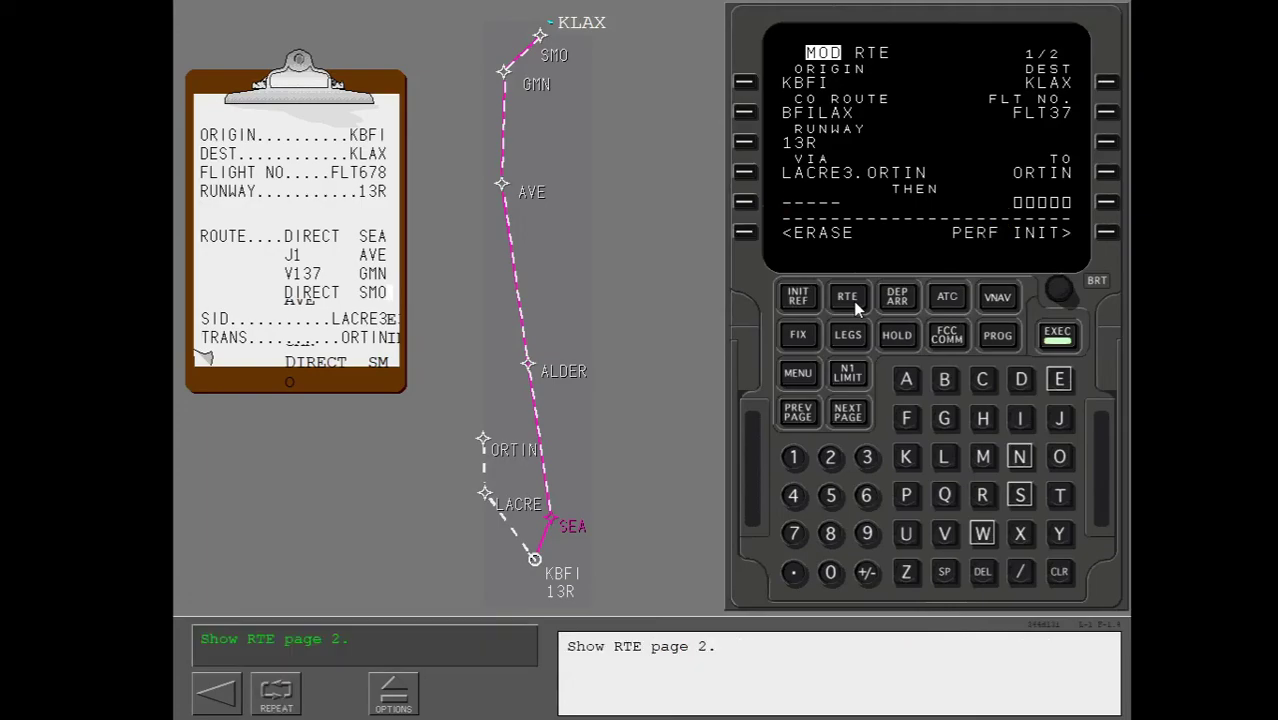
View the route discontinuity on RTE 2/2, then return to RTE 1/2
click(848, 413)
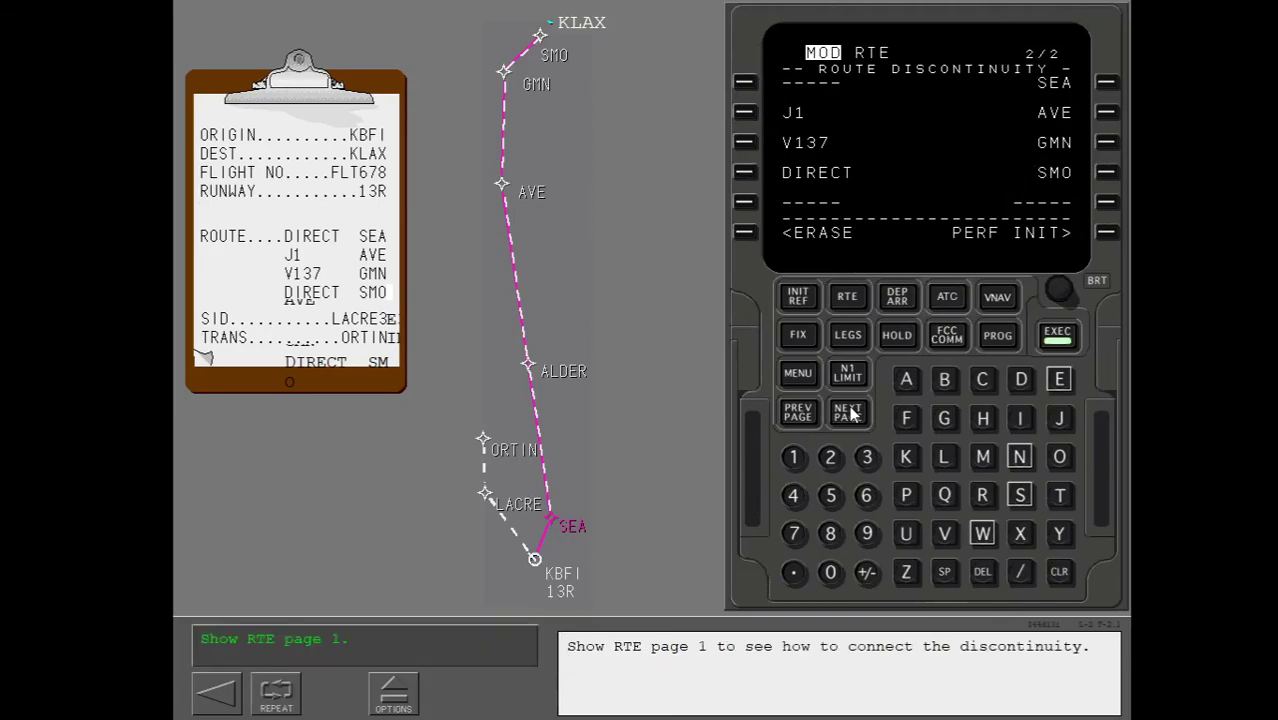
click(798, 412)
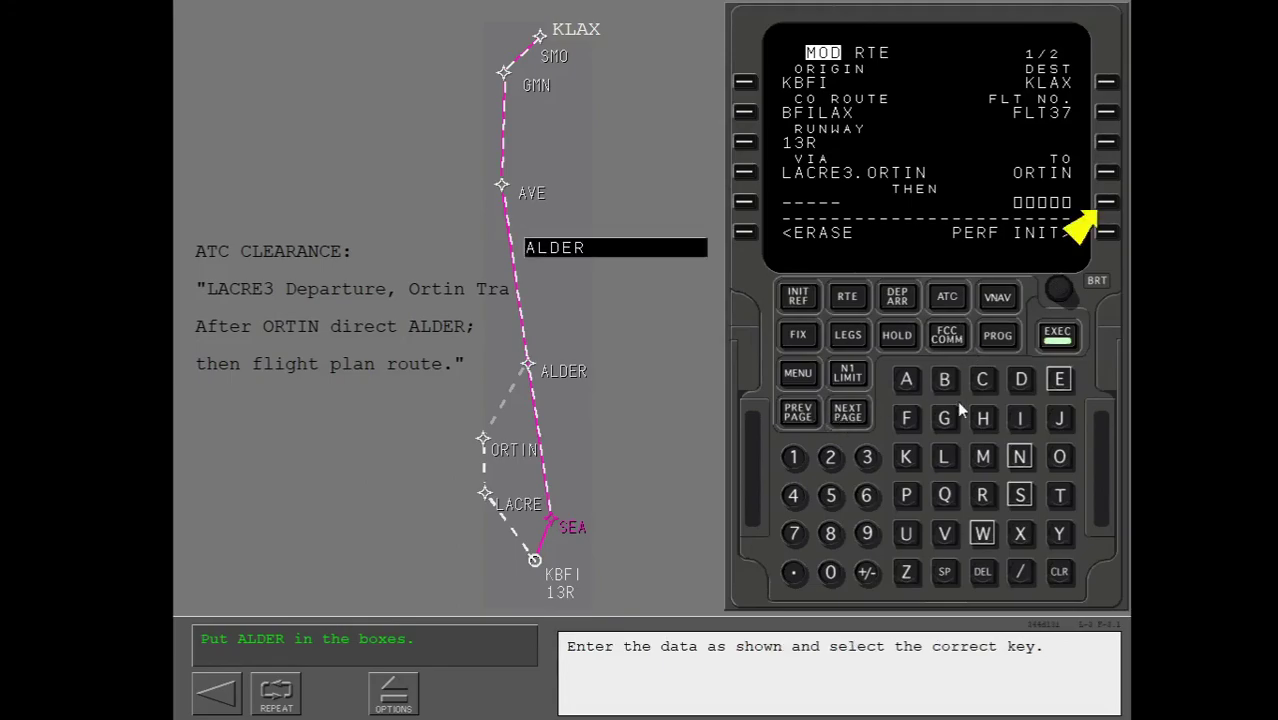
Enter ALDER at LSK 5R to close the discontinuity and execute the route as ACT RTE
click(909, 382)
click(947, 456)
click(1021, 379)
click(1058, 379)
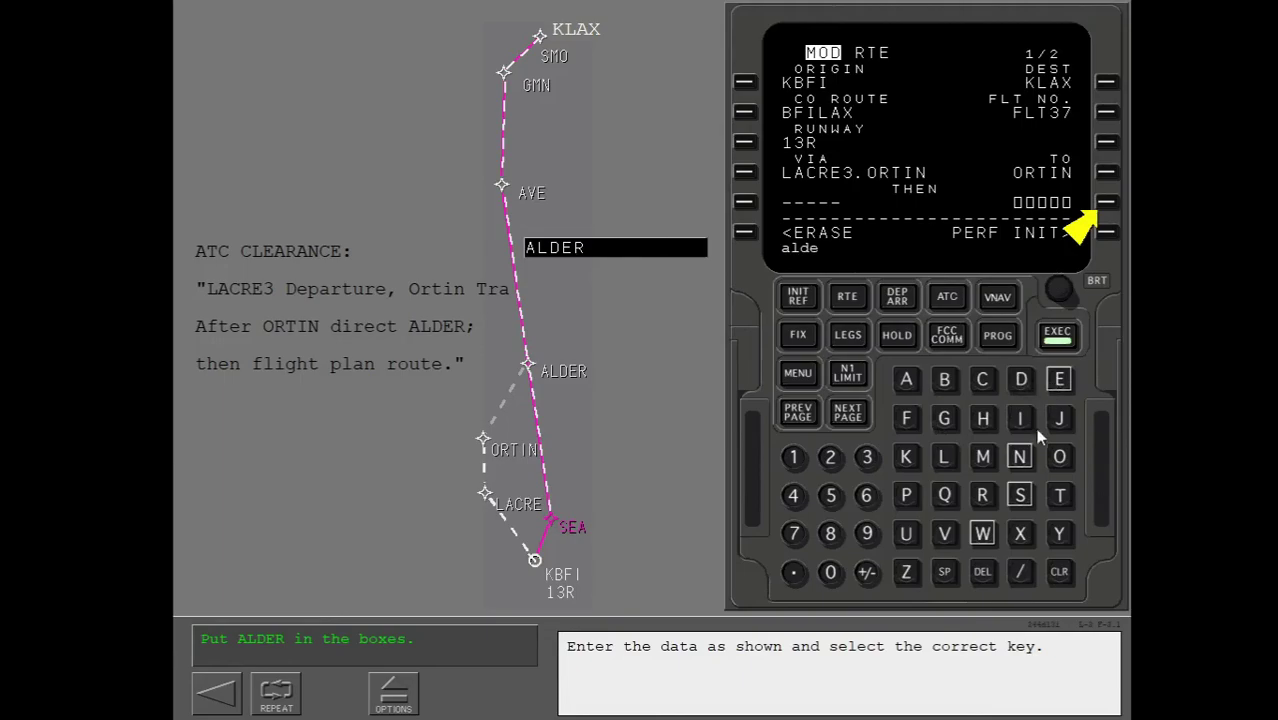
click(982, 495)
click(1106, 208)
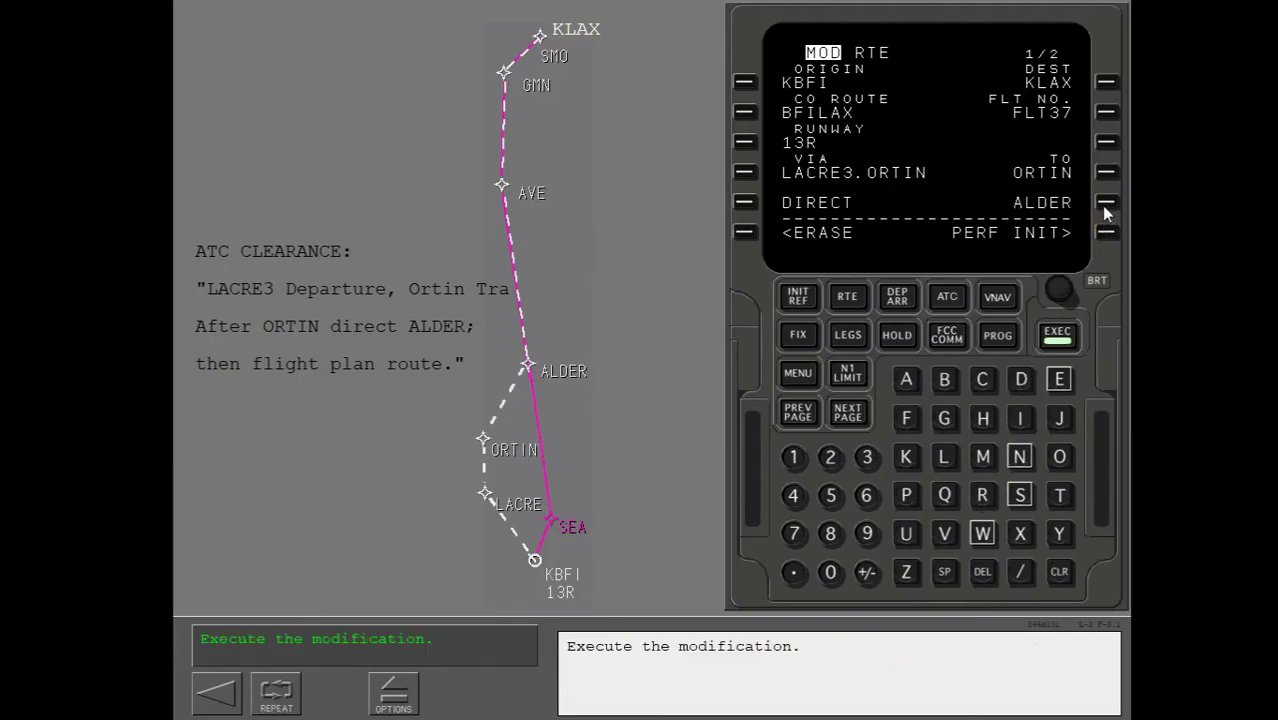
click(1066, 343)
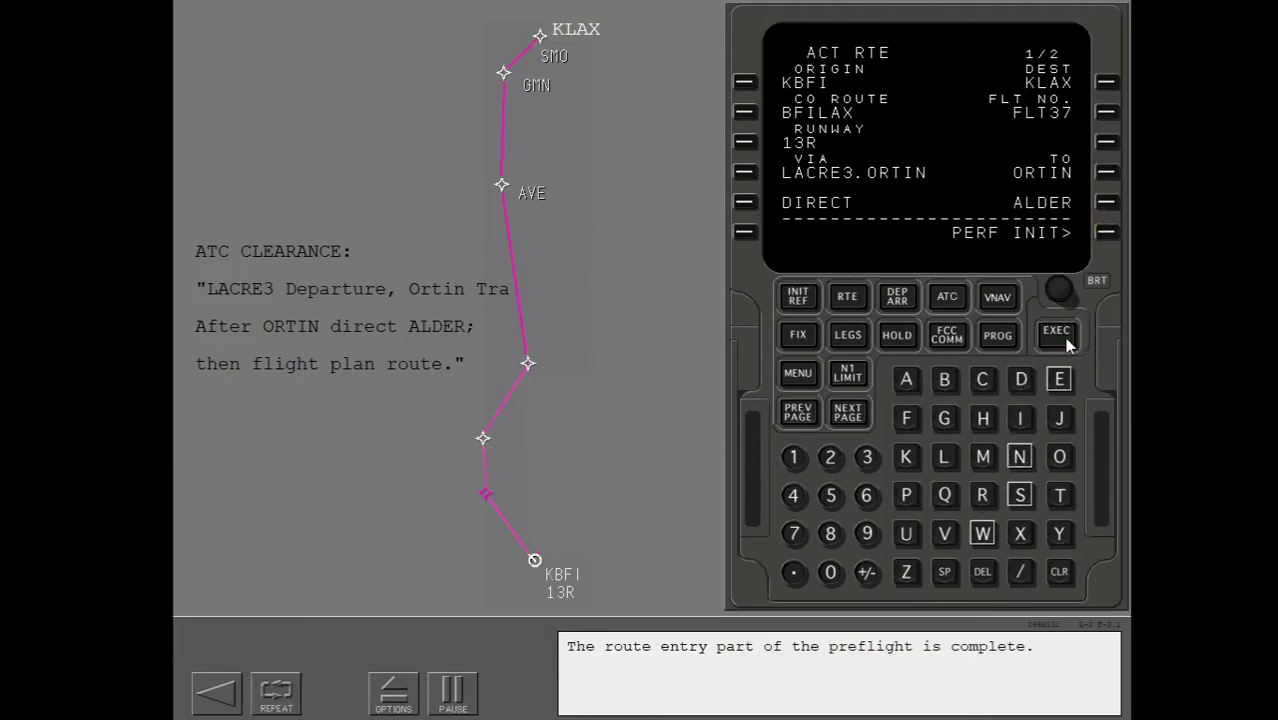